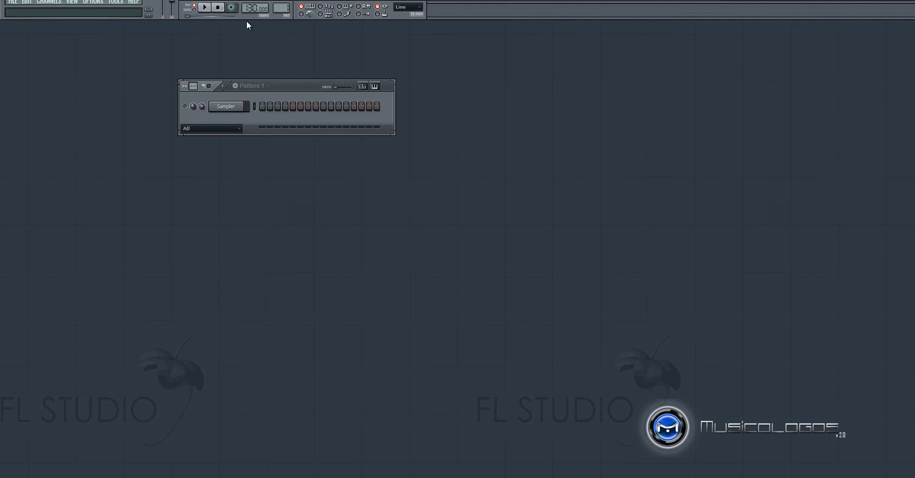
- Set the project tempo to 90 BPM and replace the Sampler channel with the Nexus plugin
left_click_drag(251, 8, 256, 76)
right_click(238, 109)
mouse_move(298, 220)
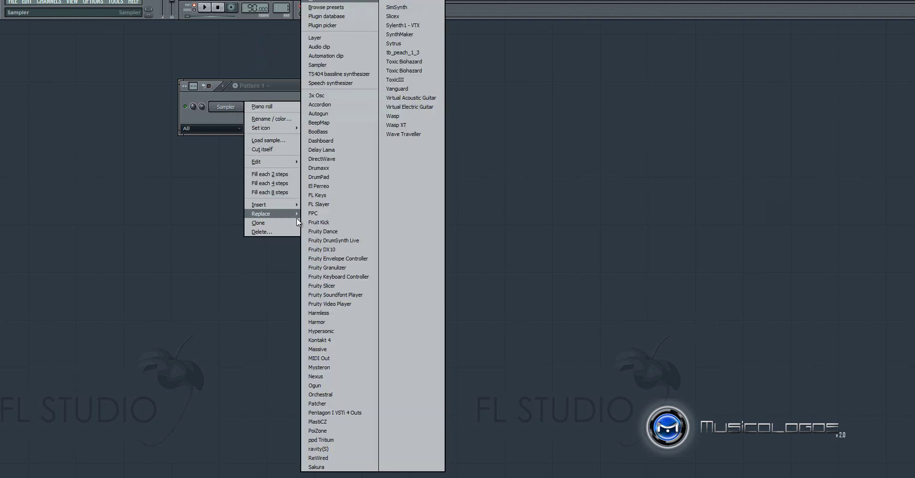
left_click(336, 376)
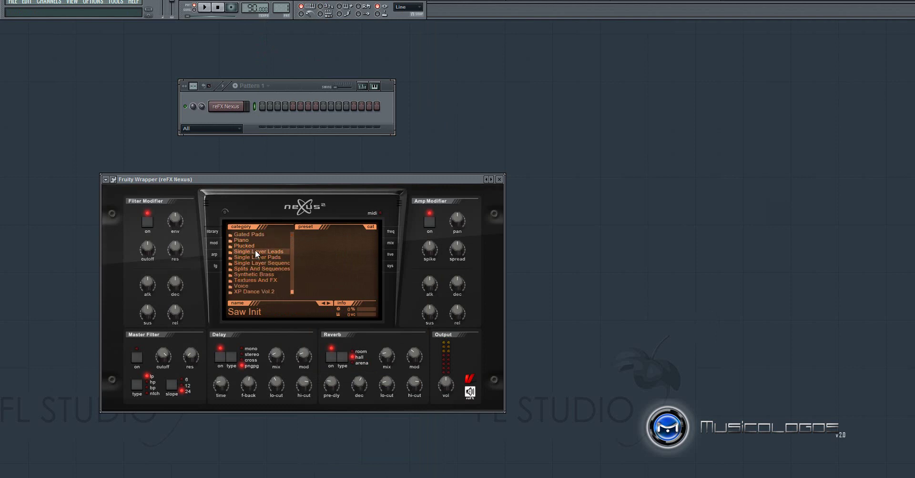
- Load the PL Technokrat preset from the Plucked category in Nexus and audition it with a few notes
left_click(254, 247)
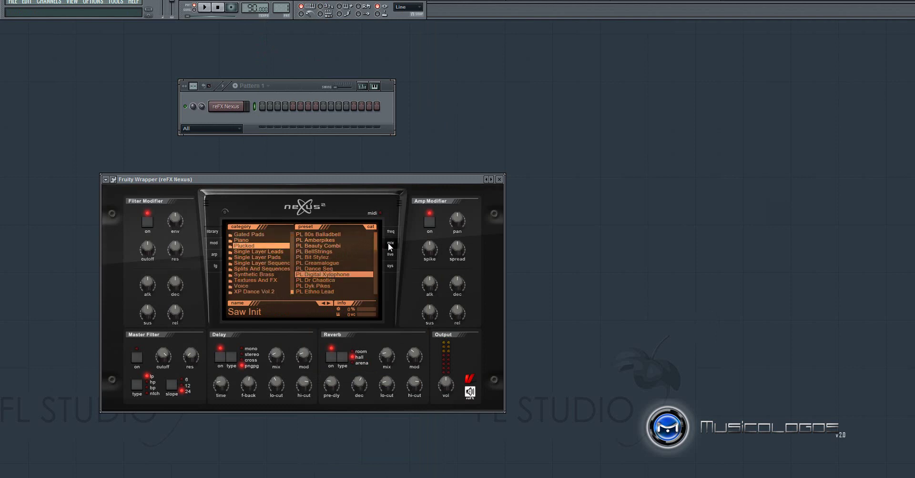
left_click_drag(376, 241, 342, 285)
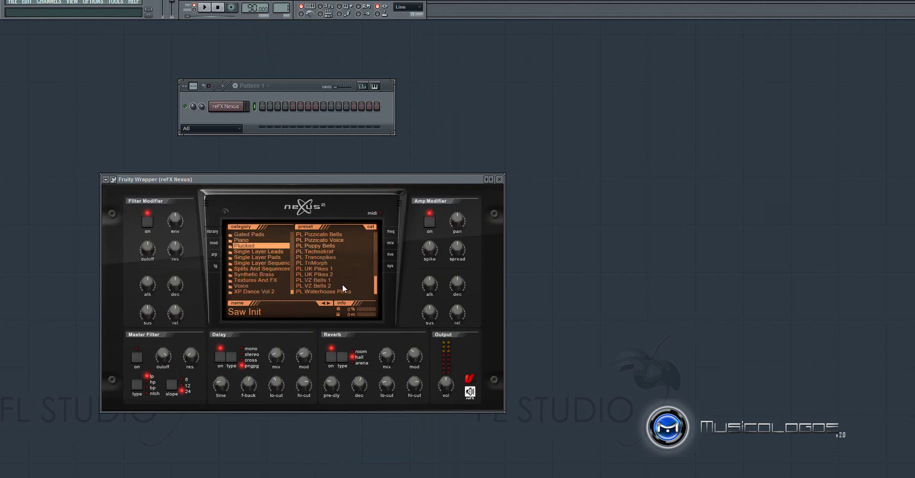
left_click(326, 254)
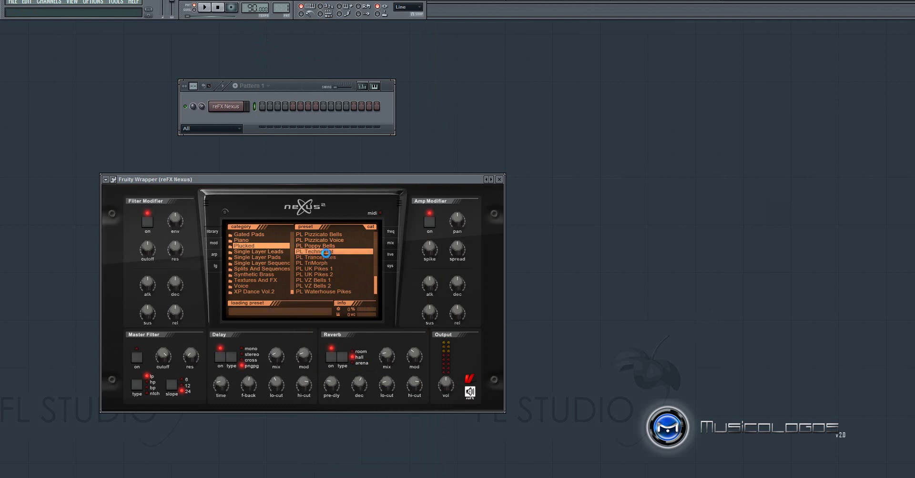
key("x")
key("z")
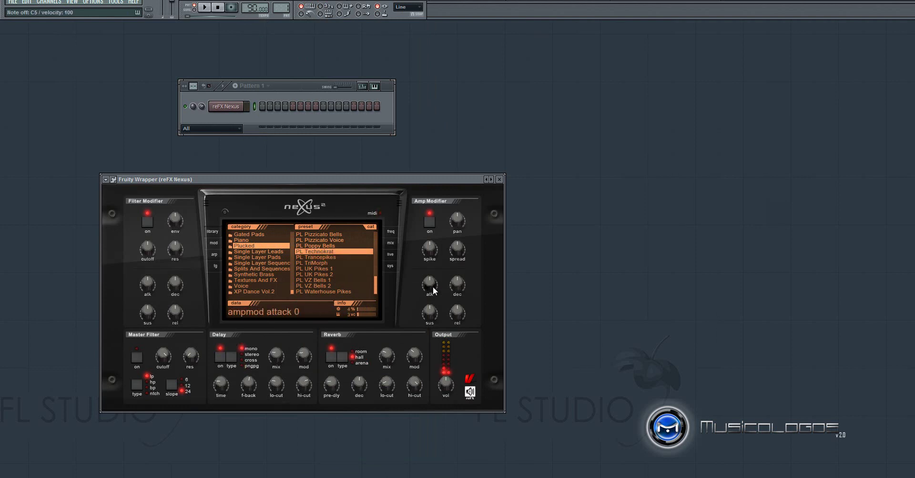
- Raise the amp modifier attack in Nexus to 13, test the sound and close the plugin window
left_click_drag(431, 278, 432, 273)
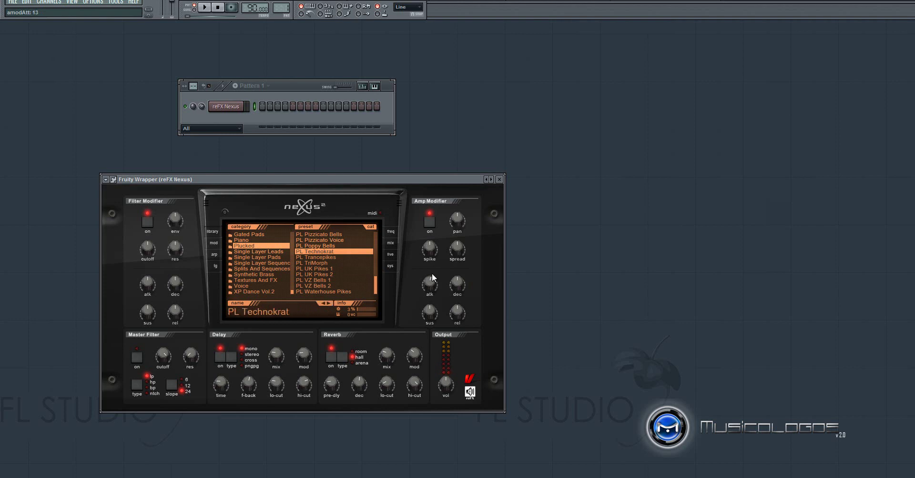
key("z")
left_click(499, 179)
- In the Nexus piano roll, place an F3 bass note at bar 1, followed half a beat on by F4, G#4 and C5
key("F7")
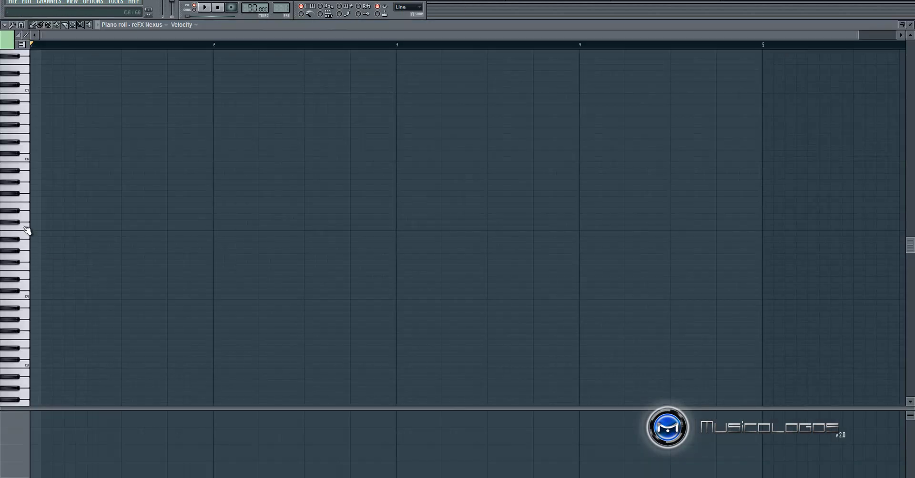
left_click(36, 338)
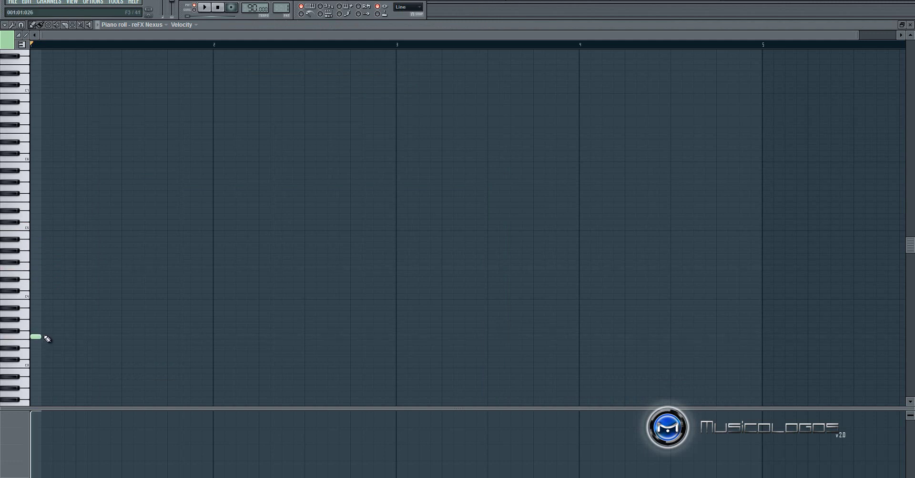
left_click(54, 268)
left_click(56, 250)
left_click(59, 228)
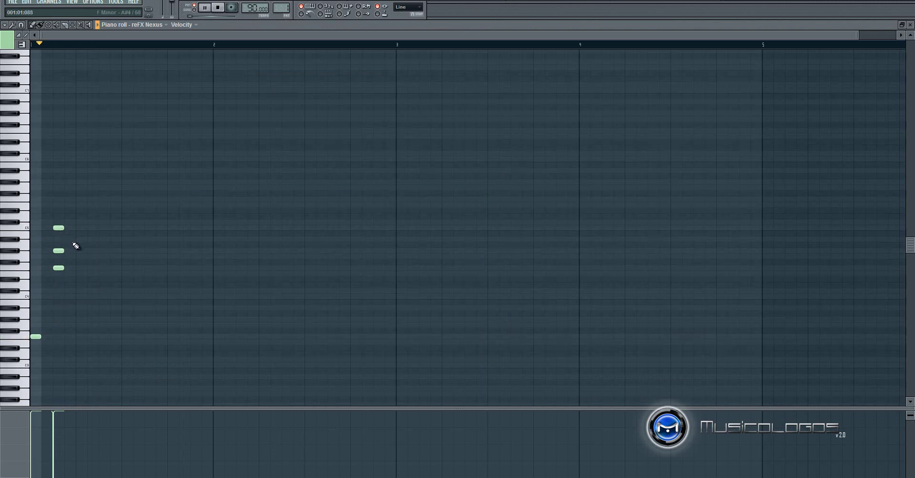
- Move all four bar 1 notes up one octave, with the bass note on F4, and play them back
left_click_drag(85, 351, 4, 187)
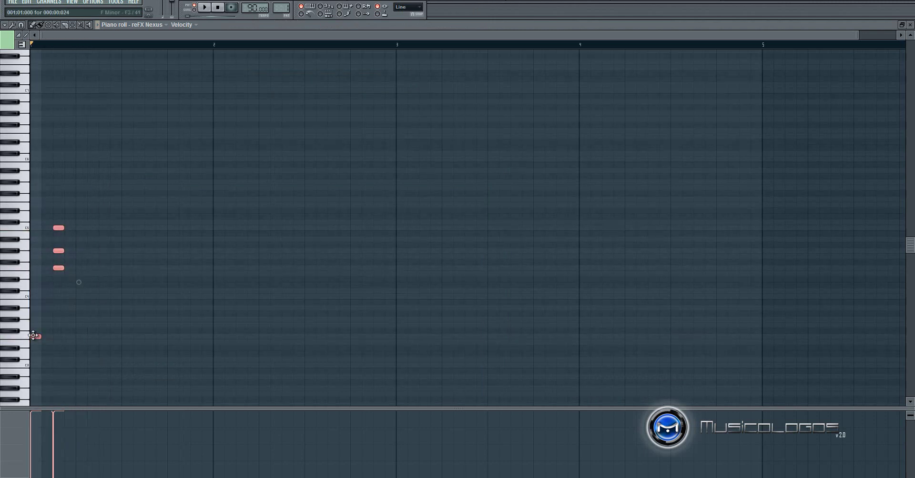
left_click_drag(34, 336, 32, 266)
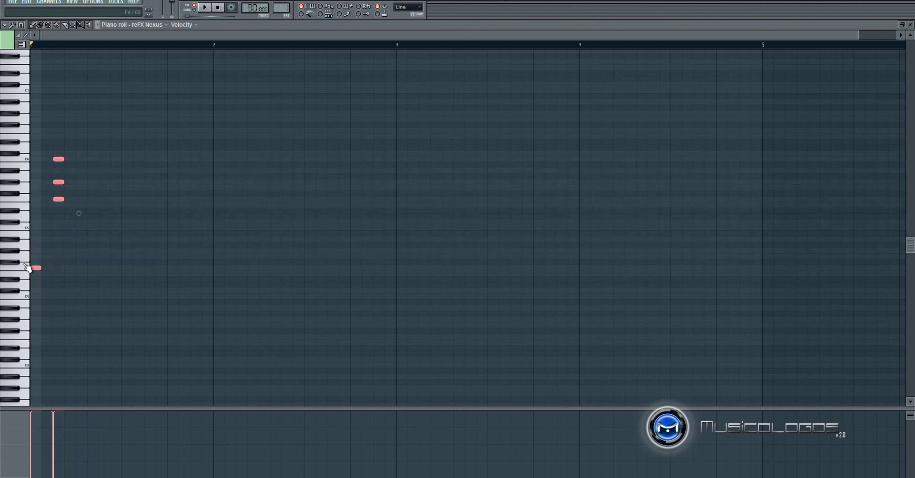
key("space")
key("space")
- Add a C4 bass note at bar 2 with a C5, D#5 and G5 chord half a beat on, and start playback
left_click(219, 298)
left_click(241, 228)
left_click(241, 211)
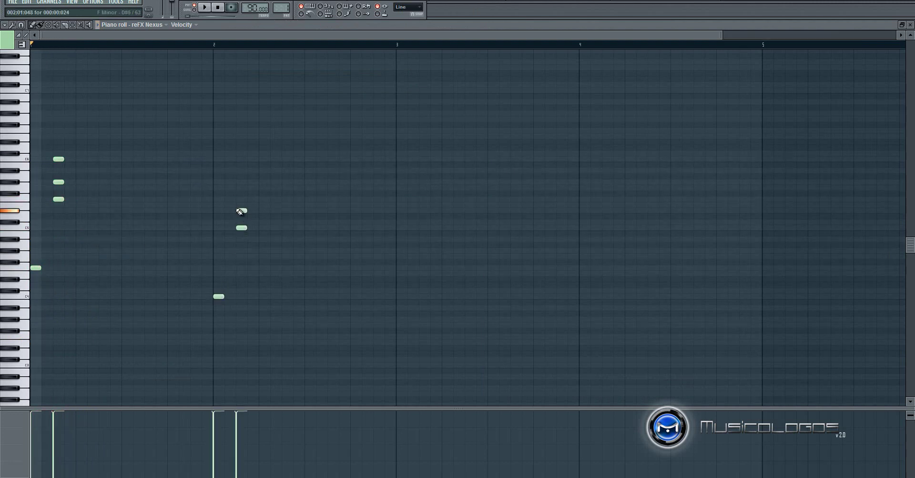
left_click(241, 188)
key("space")
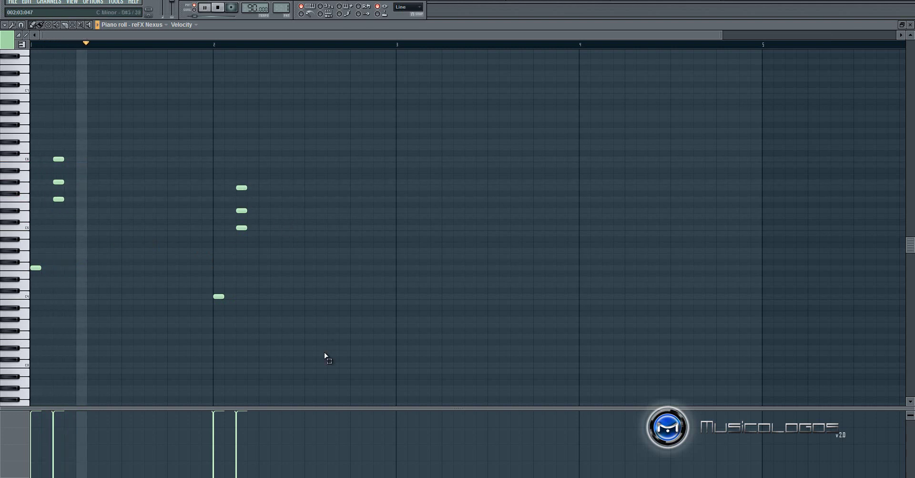
- Duplicate the two-bar chord progression into bars 3 and 4, stop playback and close the piano roll
key("ctrl+a")
left_click_drag(37, 266, 403, 266)
left_click(534, 268)
right_click(536, 267)
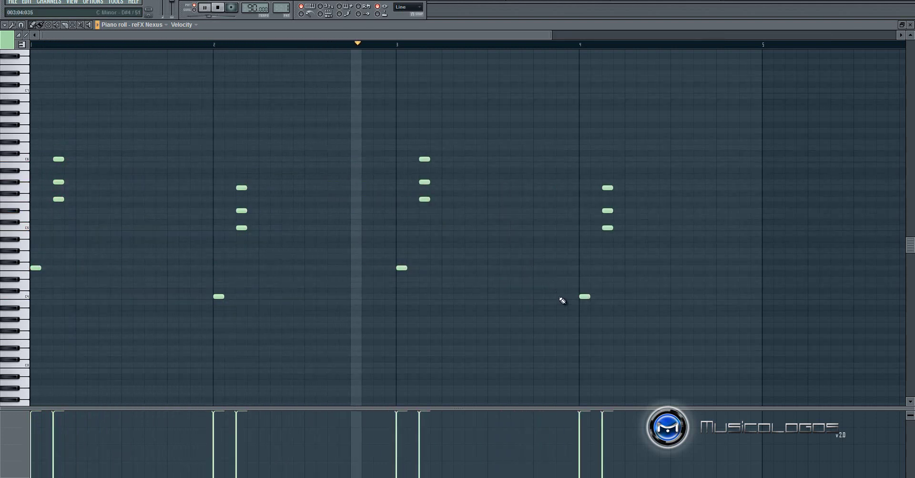
key("space")
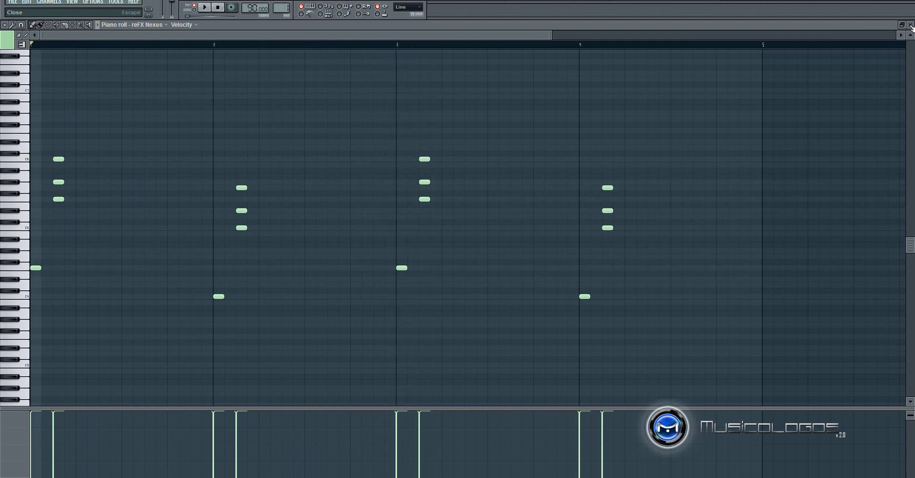
left_click(910, 25)
- Clone the reFX Nexus channel in Pattern 1
left_click(281, 90)
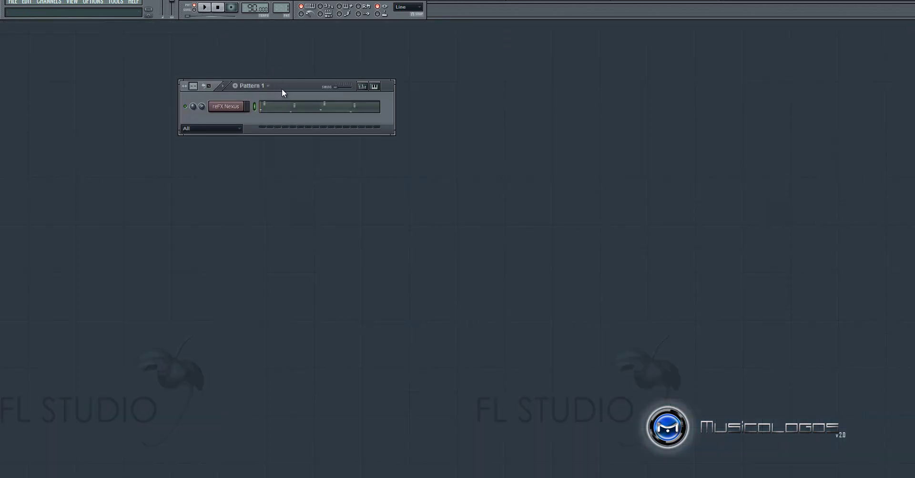
right_click(233, 111)
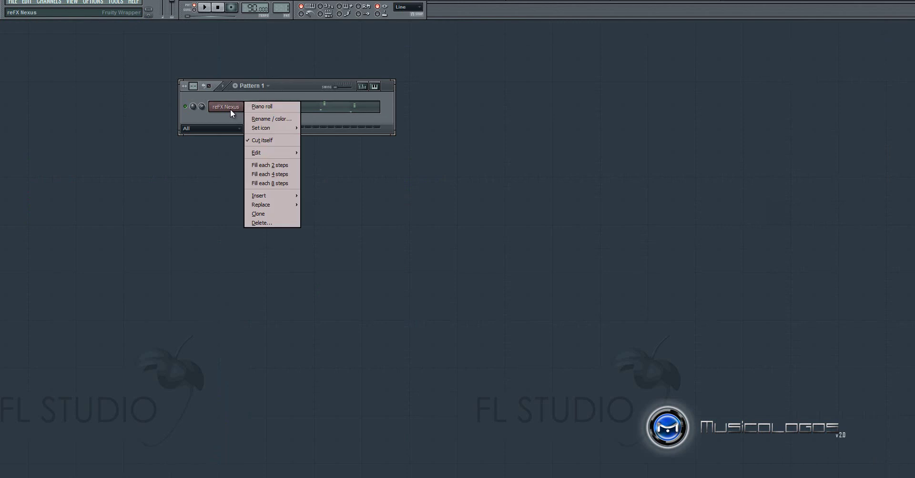
left_click(266, 217)
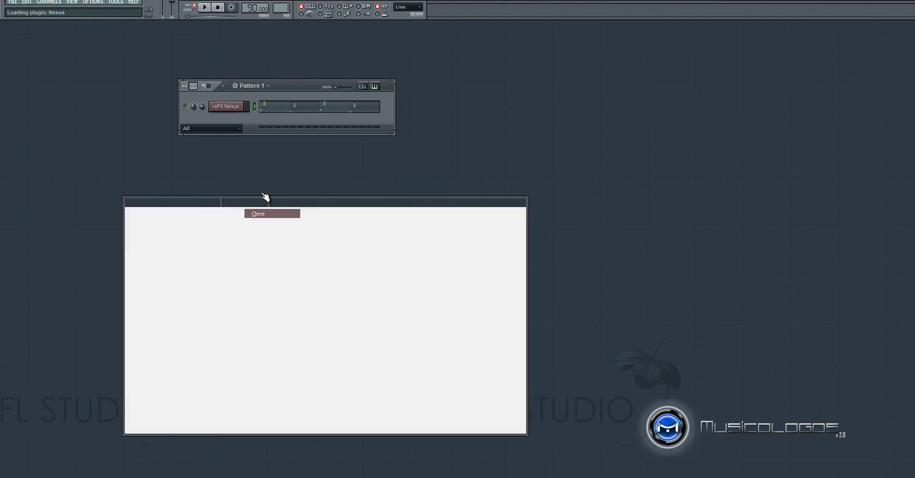
- Turn on portamento with a speed of 1/16 in the cloned Nexus, close its windows and test the sound
left_click(260, 289)
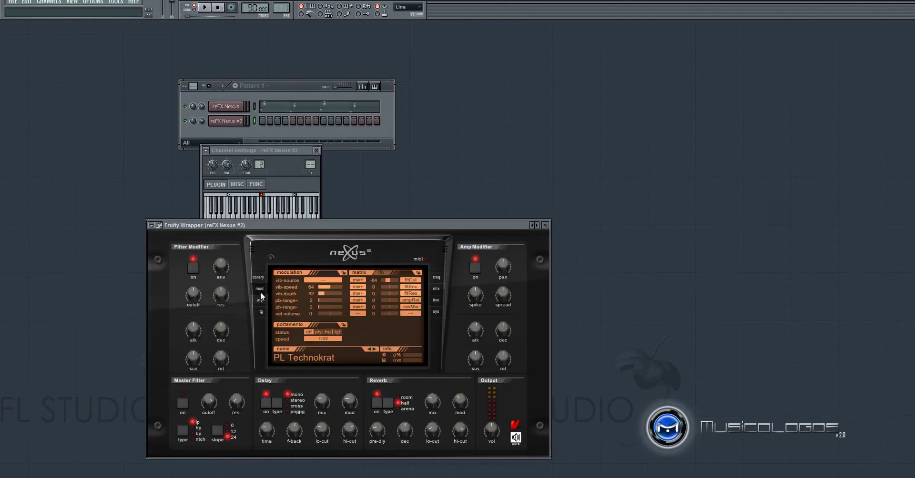
left_click(339, 333)
left_click(327, 338)
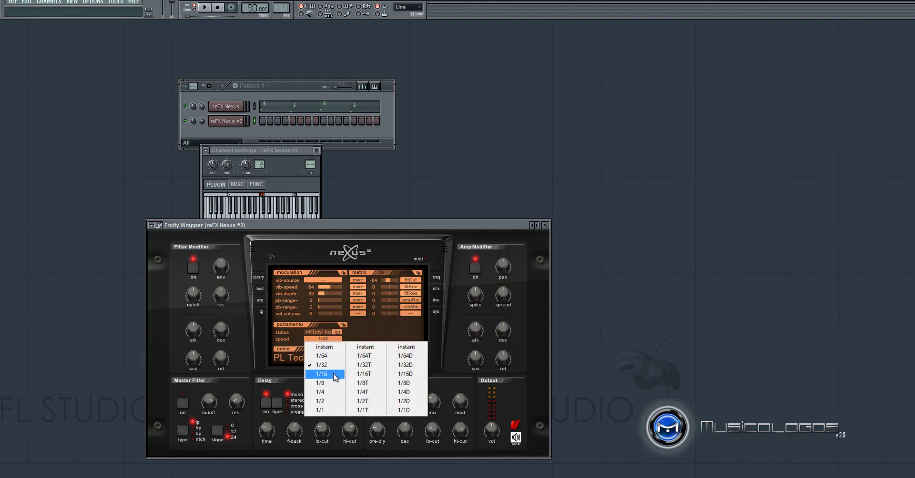
left_click(335, 376)
left_click(545, 225)
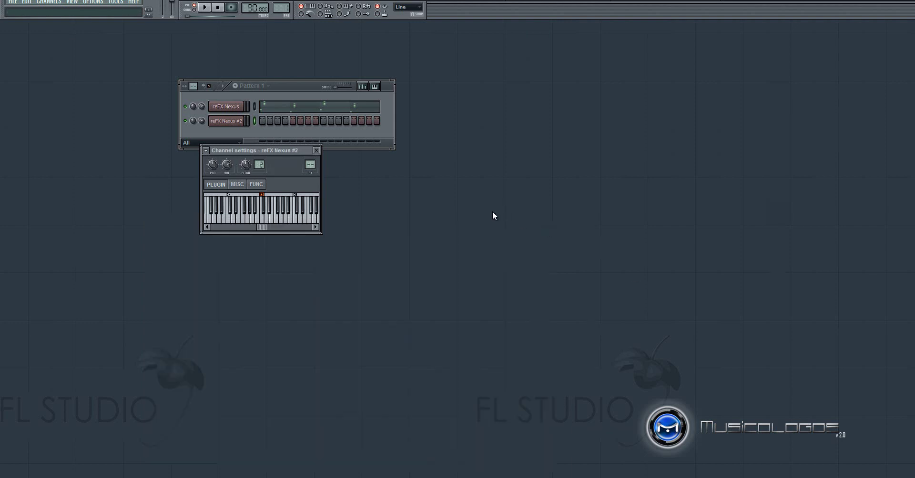
left_click(316, 150)
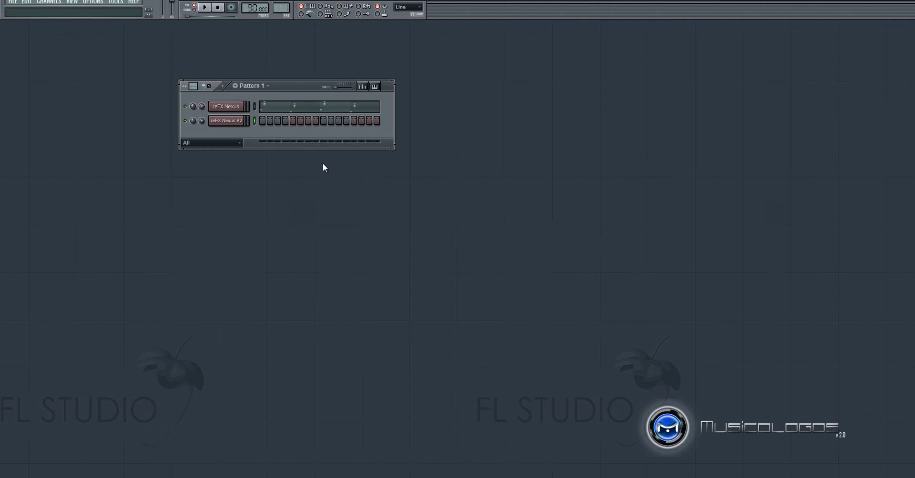
key("v")
- Write a melody of C6, D6 and D#6 notes for reFX Nexus #2 across bars 1–2, repeat it in bars 3–4 and close the piano roll
key("F7")
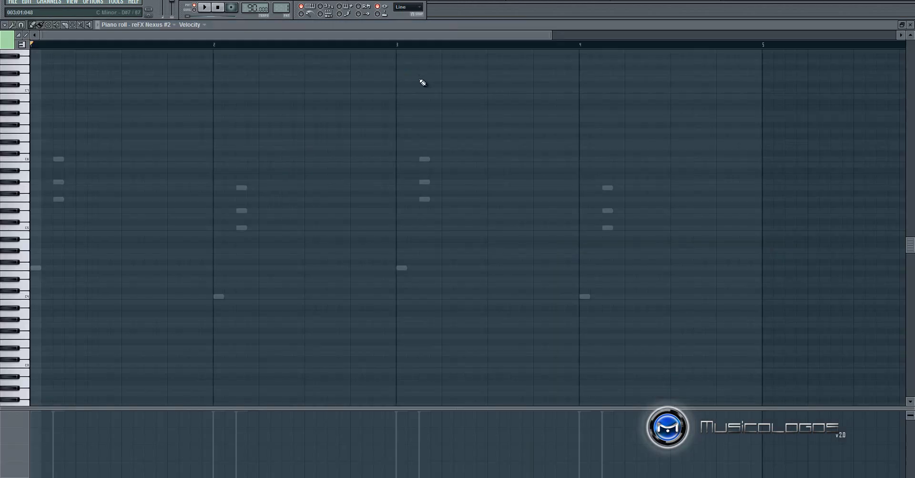
left_click(102, 158)
right_click(102, 159)
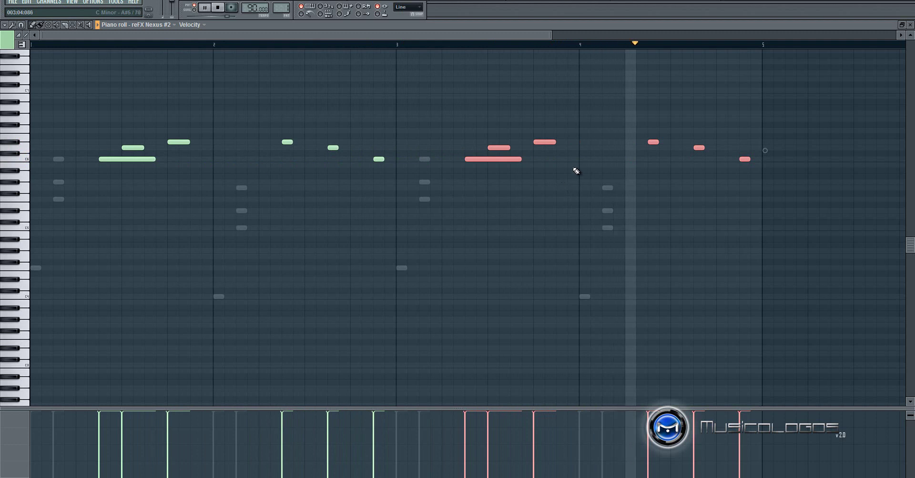
key("space")
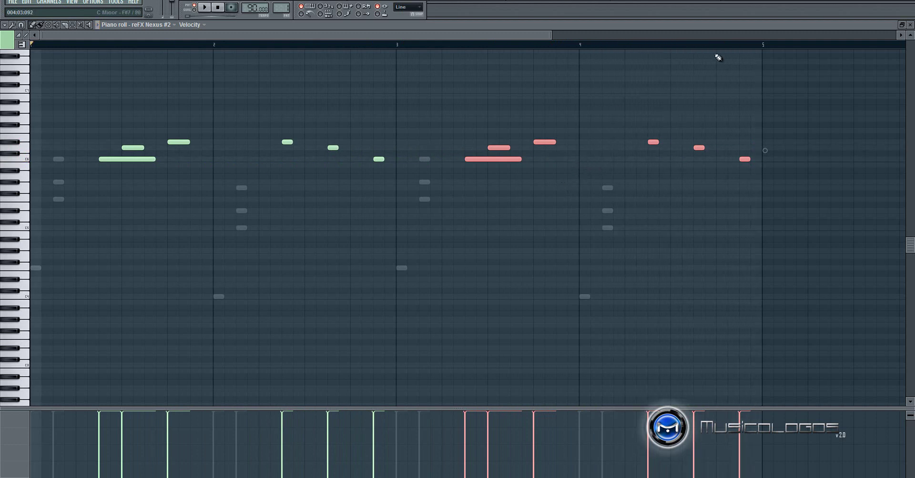
left_click(910, 24)
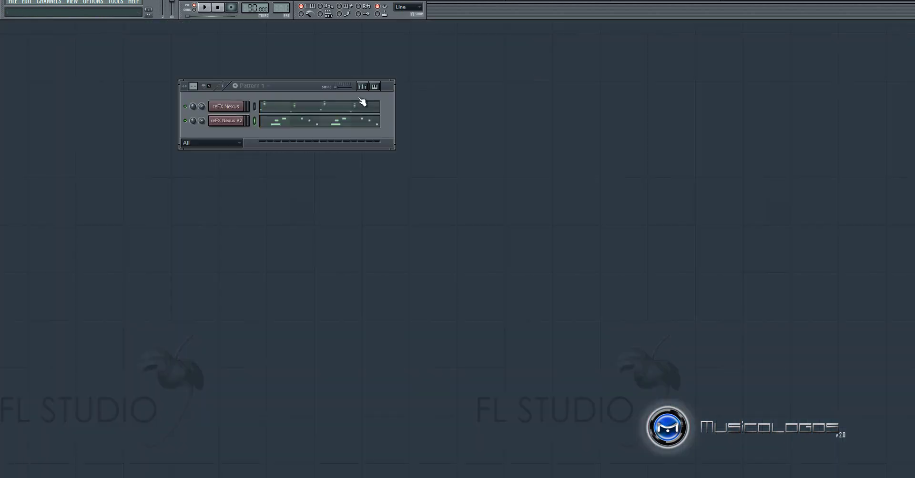
- Cut the reFX Nexus #2 melody from Pattern 1 and paste it into the same channel of Pattern 2
left_click(254, 107)
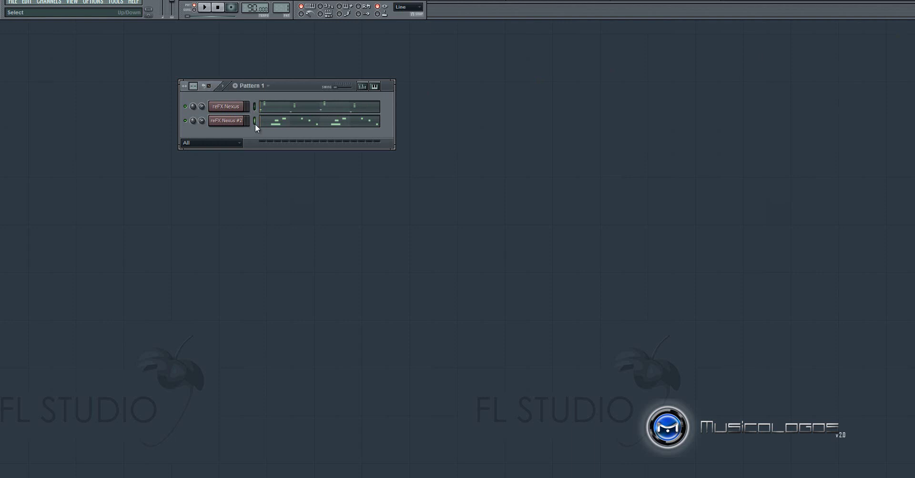
key("ctrl+x")
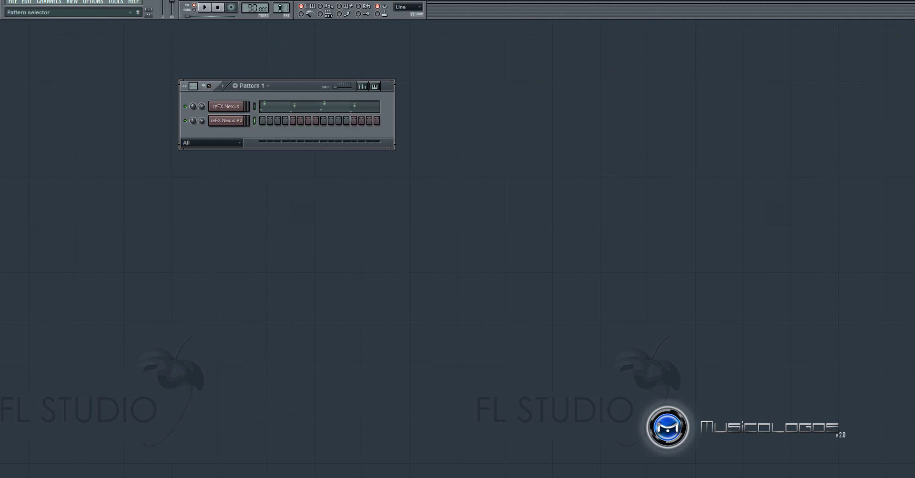
scroll(283, 6, "up", 1)
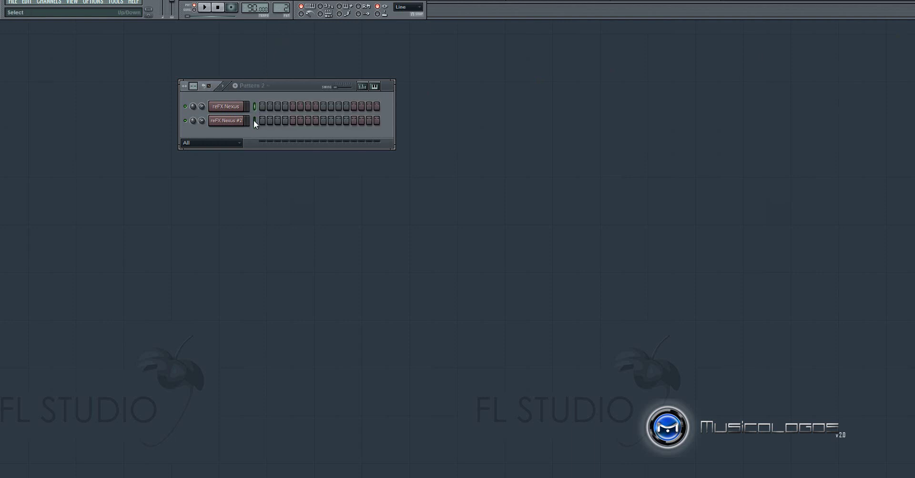
left_click(254, 120)
key("ctrl+v")
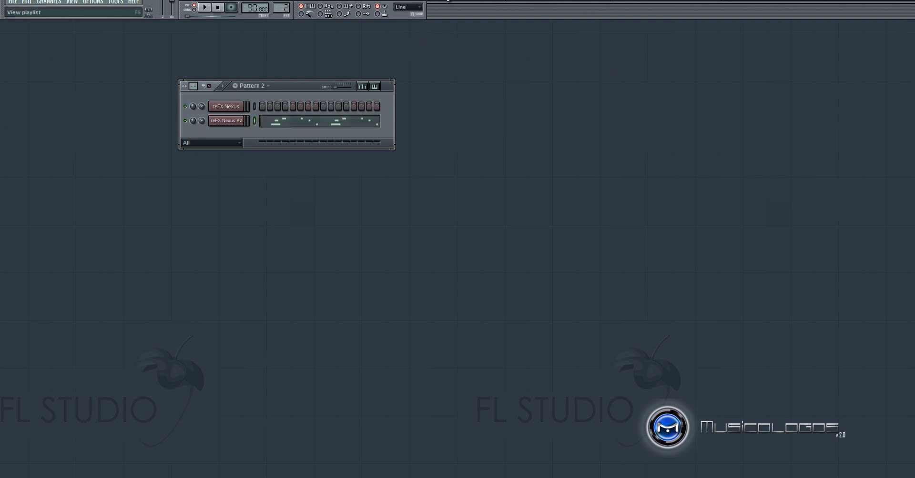
- Open the playlist, switch playback to song mode, and briefly play the arrangement
left_click(148, 9)
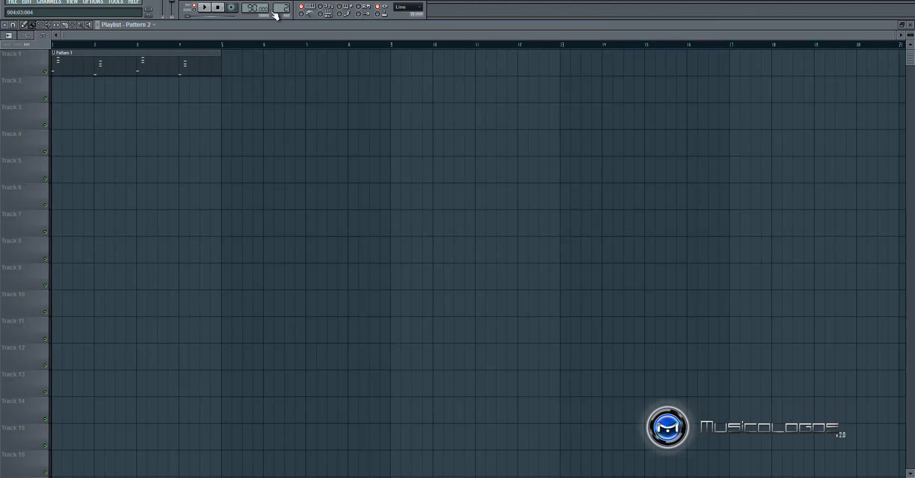
left_click(193, 10)
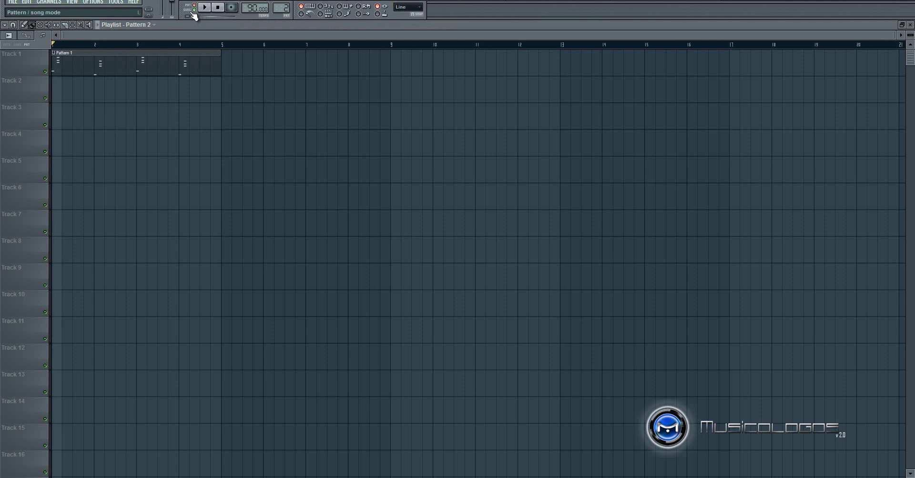
key("space")
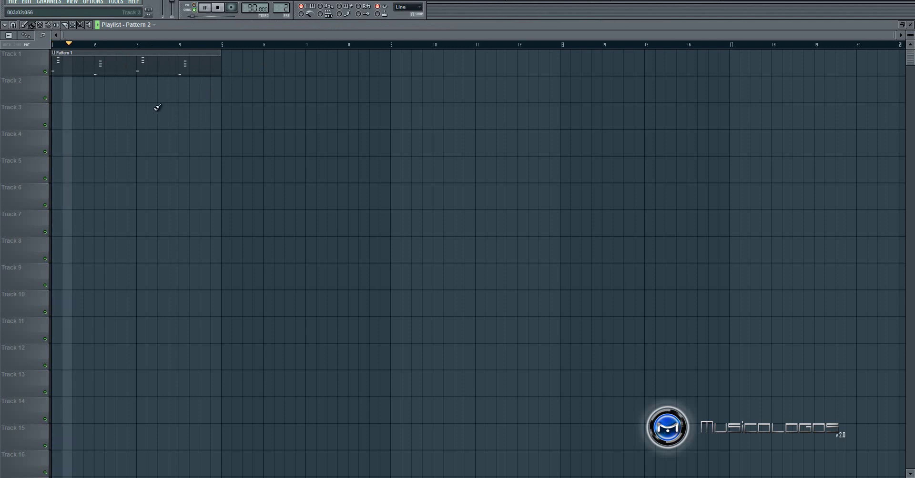
key("space")
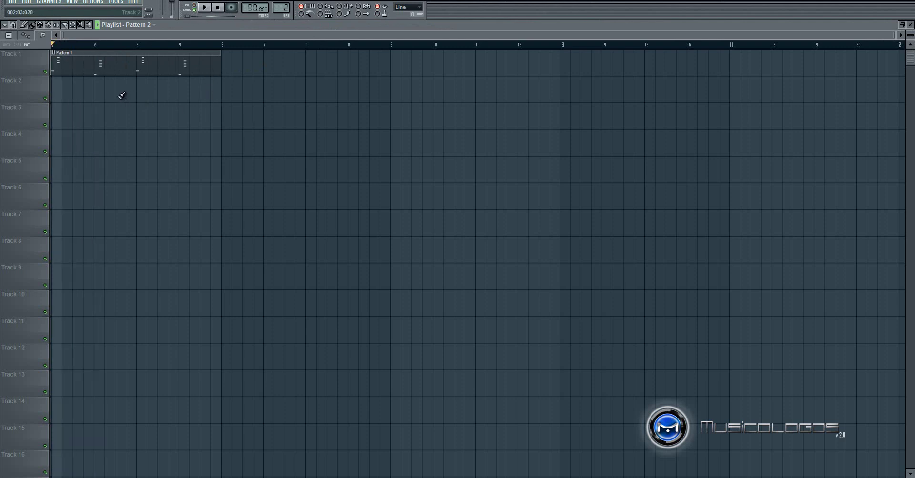
- Place a Pattern 2 clip on Track 2 starting at bar 1, beneath the Pattern 1 clip, and briefly play the arrangement
left_click(119, 95)
left_click_drag(151, 99, 88, 99)
key("space")
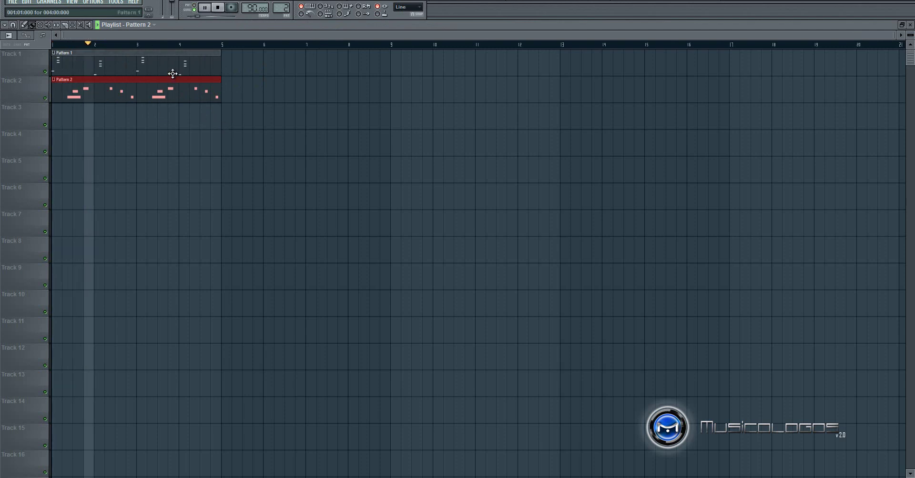
key("space")
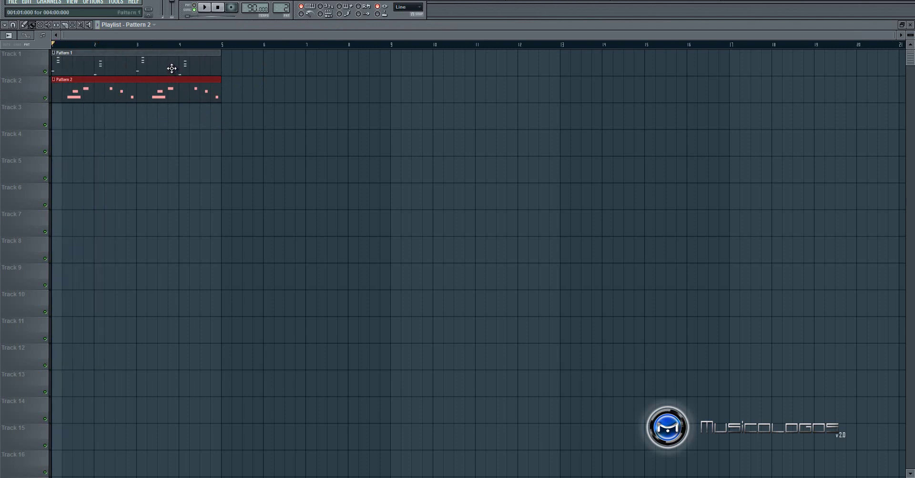
- Place a second Pattern 1 clip on Track 1 starting at bar 5 and close the playlist
left_click(170, 68)
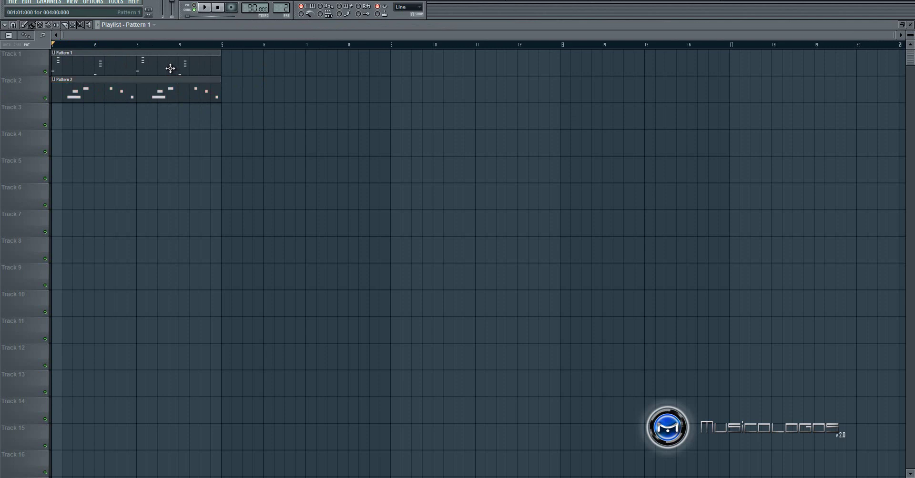
left_click_drag(248, 67, 234, 63)
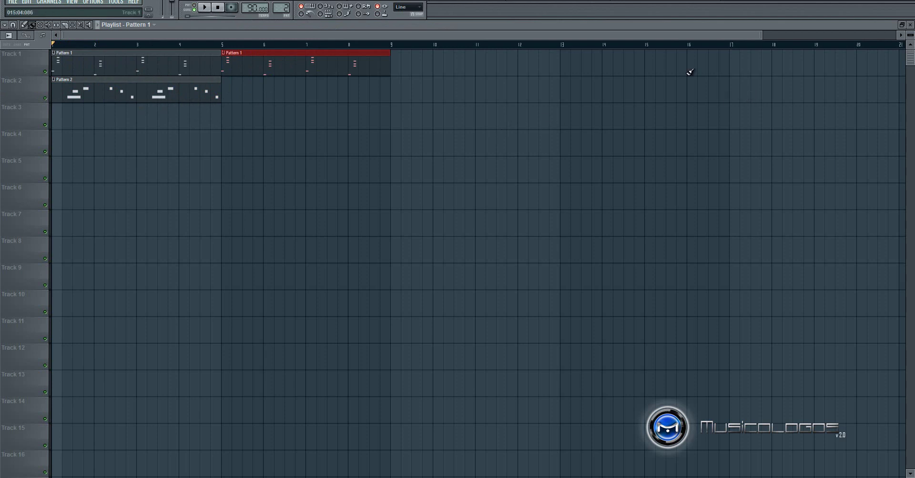
left_click(910, 25)
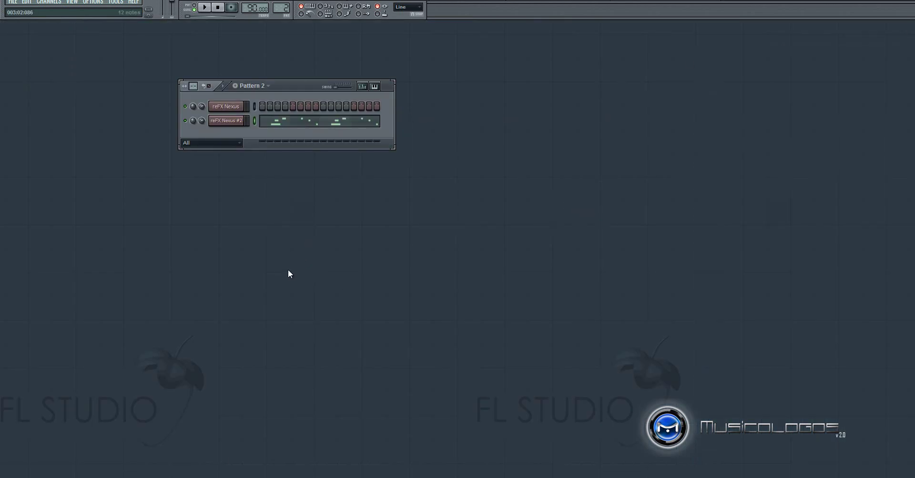
- Add a third Nexus channel, load its TG Tremolize preset from Gated Pads, close its window and switch to the empty Pattern 3
left_click(59, 2)
mouse_move(71, 10)
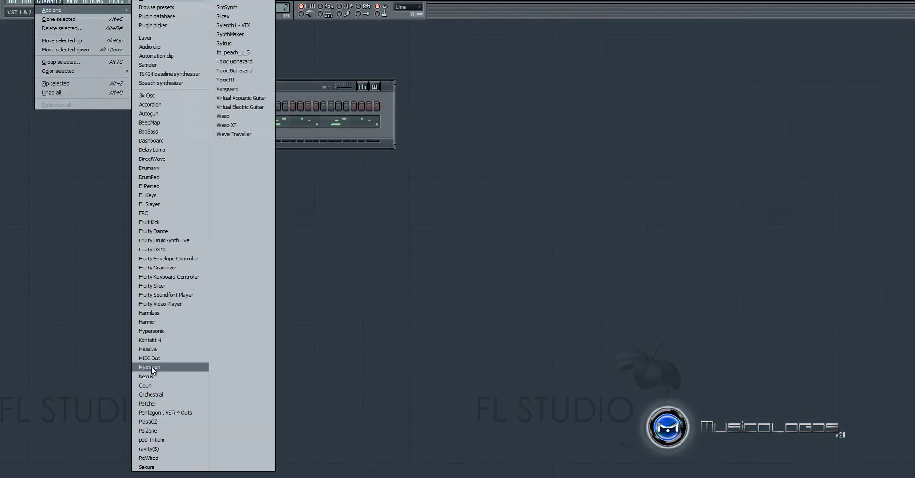
left_click(155, 373)
left_click(362, 320)
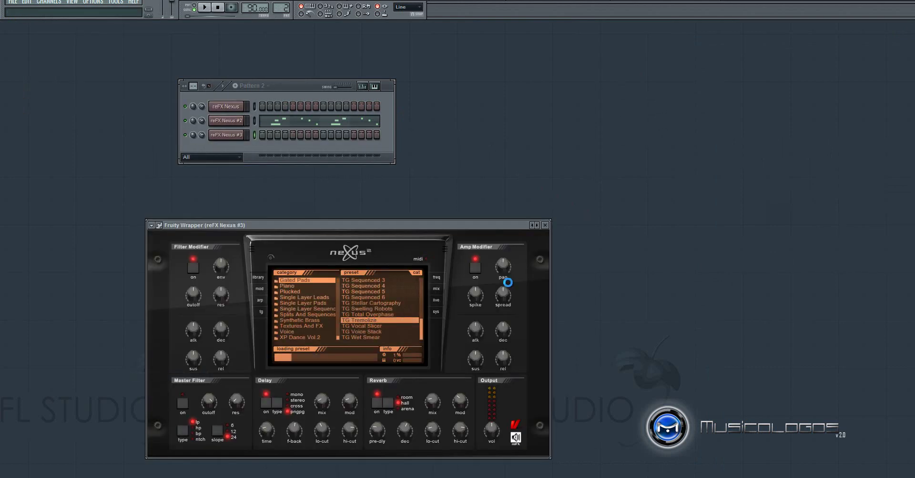
left_click(546, 225)
key("F4")
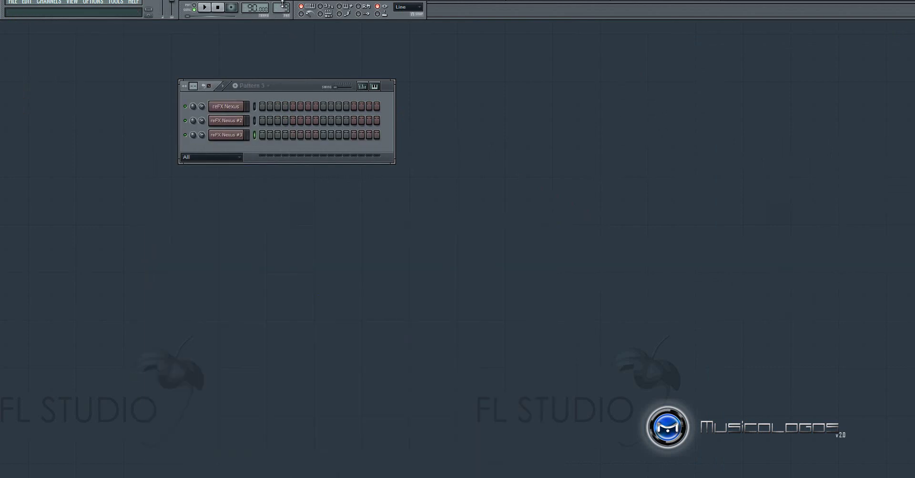
- Write sustained F minor (bars 1–2) and C minor (bars 3–4) chords with higher melody notes for reFX Nexus #3, play them and close the piano roll
left_click(474, 0)
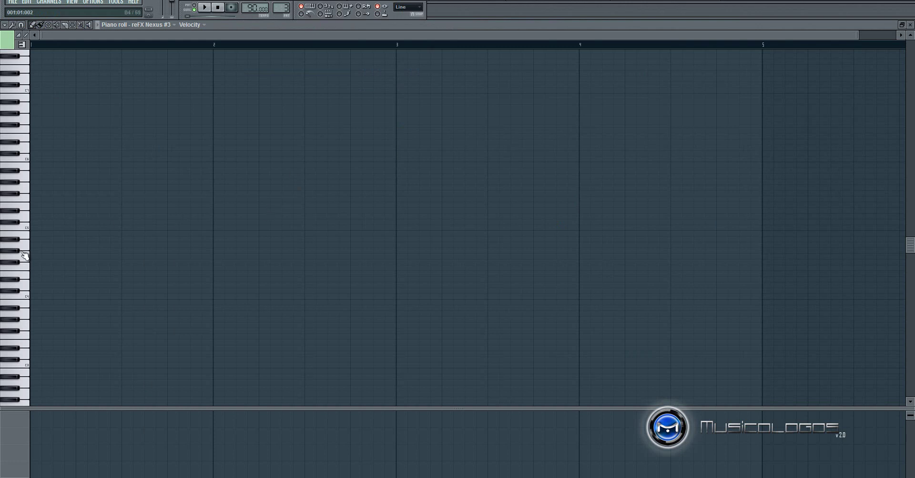
left_click_drag(25, 296, 29, 276)
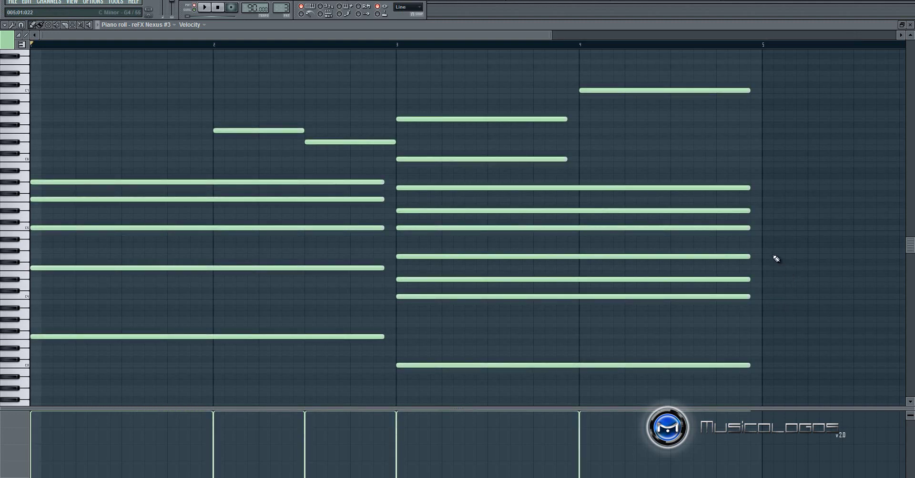
key("space")
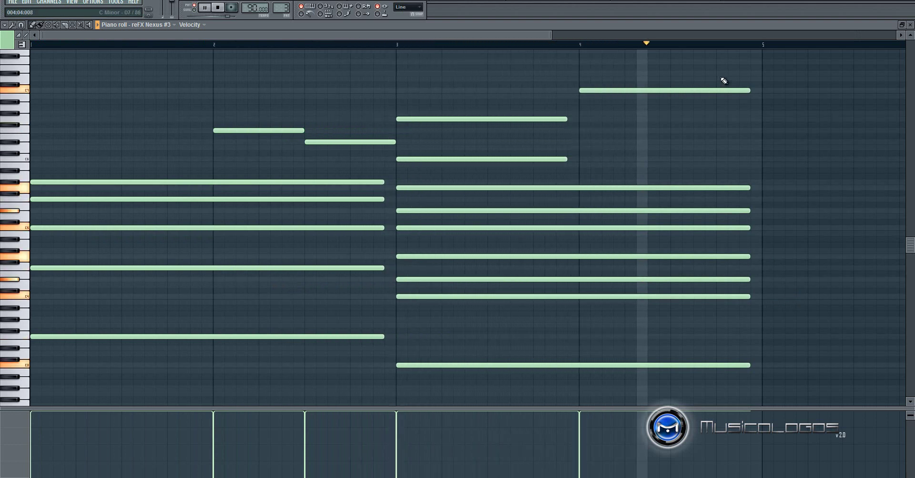
key("space")
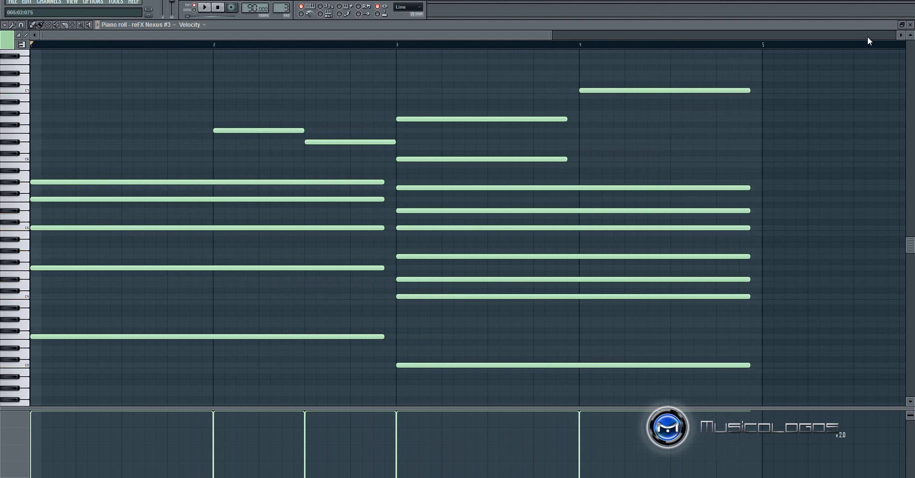
left_click(910, 25)
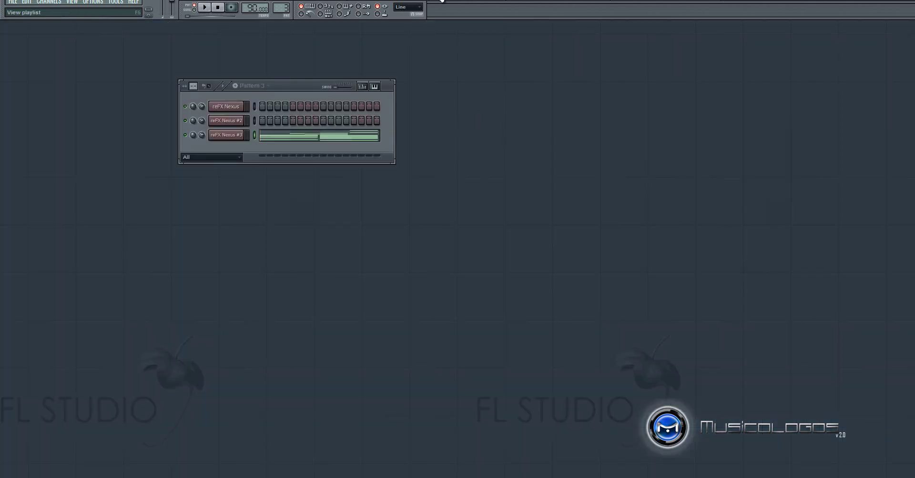
- Place a Pattern 3 clip on Track 3 of the playlist, starting at bar 5
left_click(441, 1)
left_click(271, 96)
left_click_drag(299, 90, 256, 115)
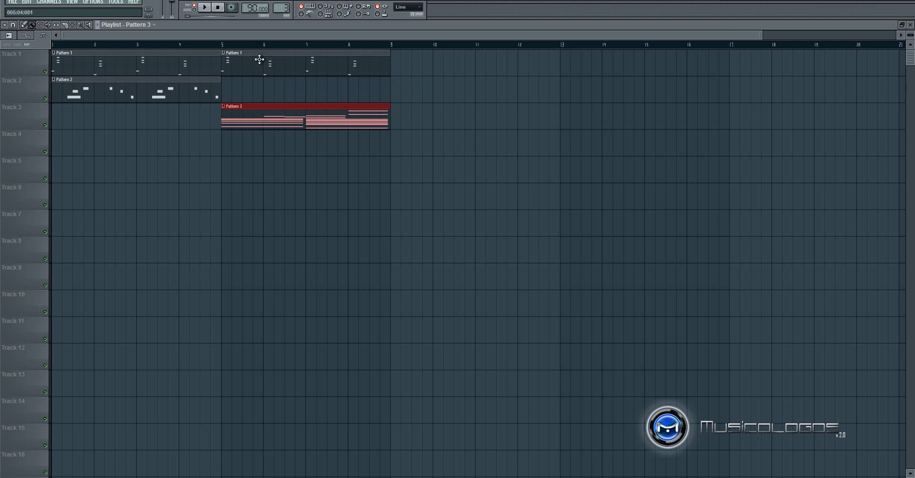
- Examine the chord and bass notes of Pattern 3 in the piano roll, including its lower octaves, and close it
double_click(270, 118)
left_click_drag(246, 36, 138, 37)
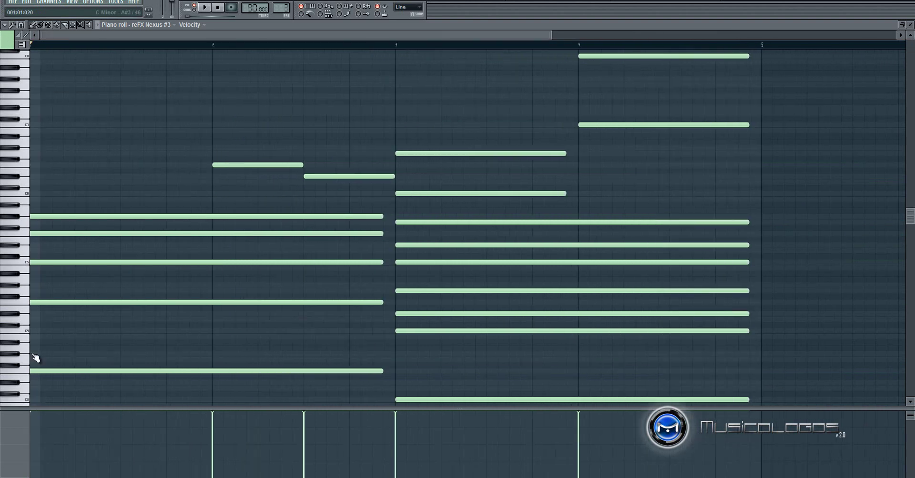
scroll(41, 300, "down", 3)
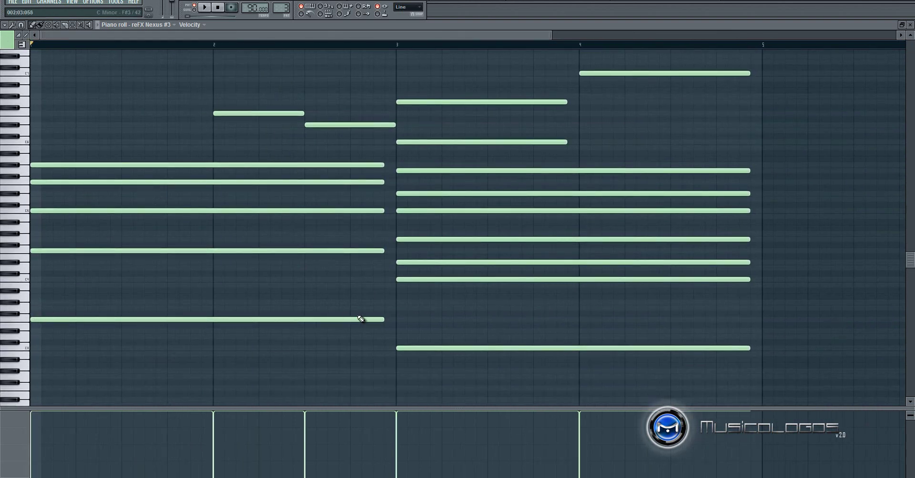
left_click(911, 24)
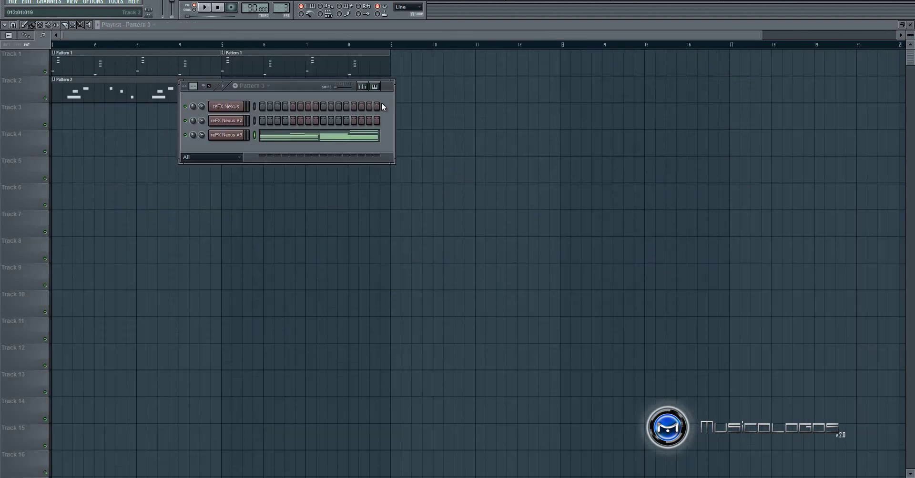
- Slice the second Pattern 1 clip into one-bar pieces, repeating its first chord over bars 5–6 and its second chord over bars 7–8
left_click(264, 63)
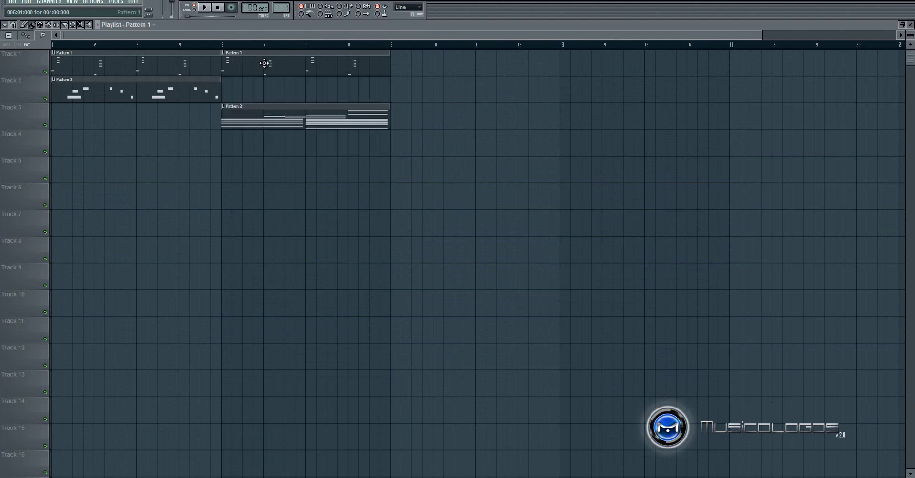
left_click(302, 7)
key("c")
left_click_drag(265, 52, 267, 87)
mouse_move(310, 56)
left_mouse_down()
mouse_move(308, 81)
mouse_move(317, 82)
mouse_move(313, 67)
left_mouse_up()
right_click(323, 69)
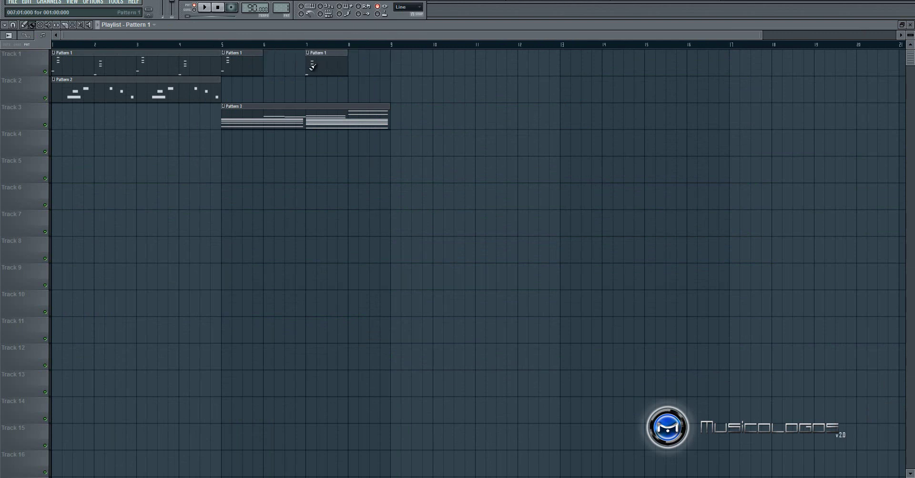
left_click(268, 66)
left_click(353, 67)
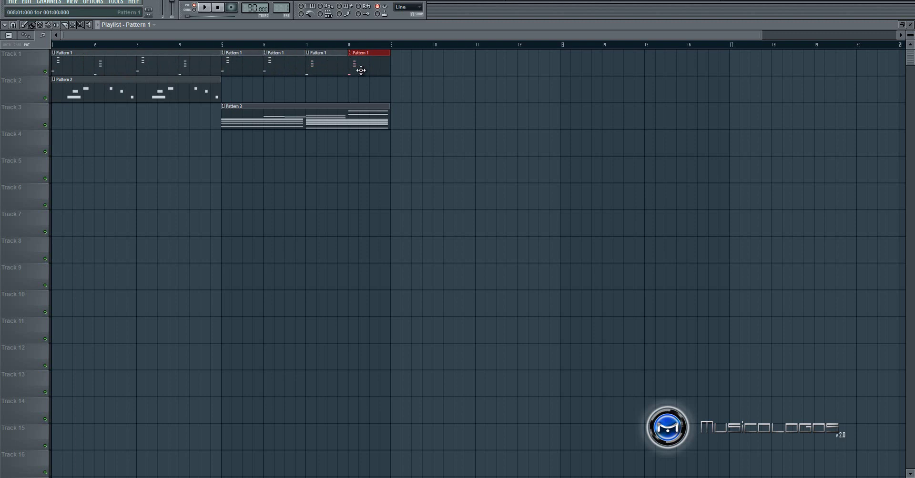
- Switch playback to song mode and listen to the arrangement through bar 8
left_click(193, 10)
key("space")
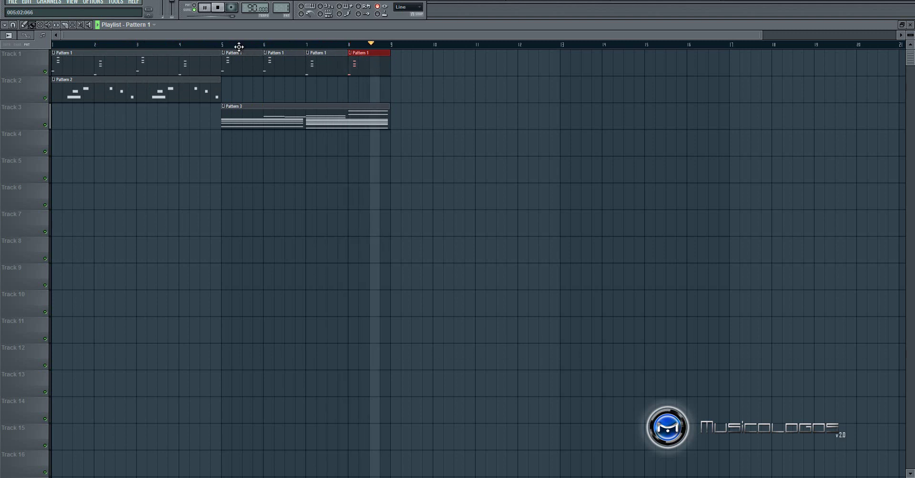
key("space")
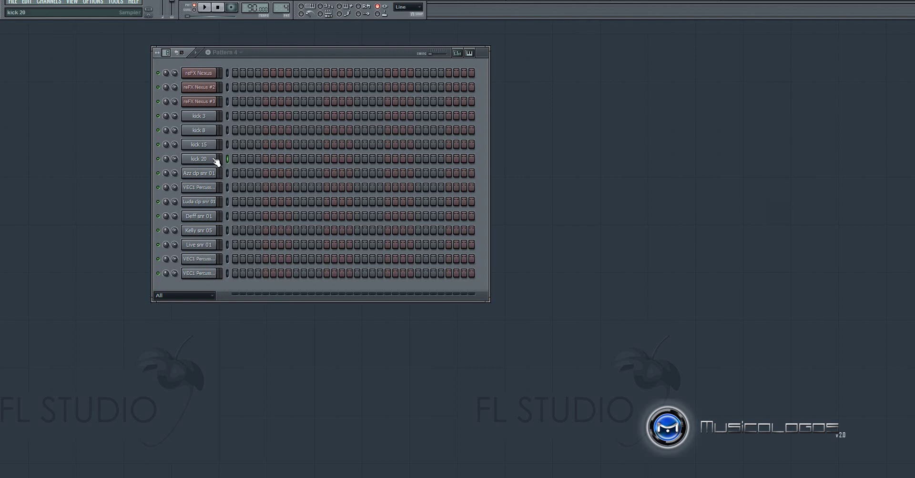
- Fill every fourth step of kick 3, kick 8, kick 15 and kick 20 in Pattern 4 and play back the kicks
right_click(206, 122)
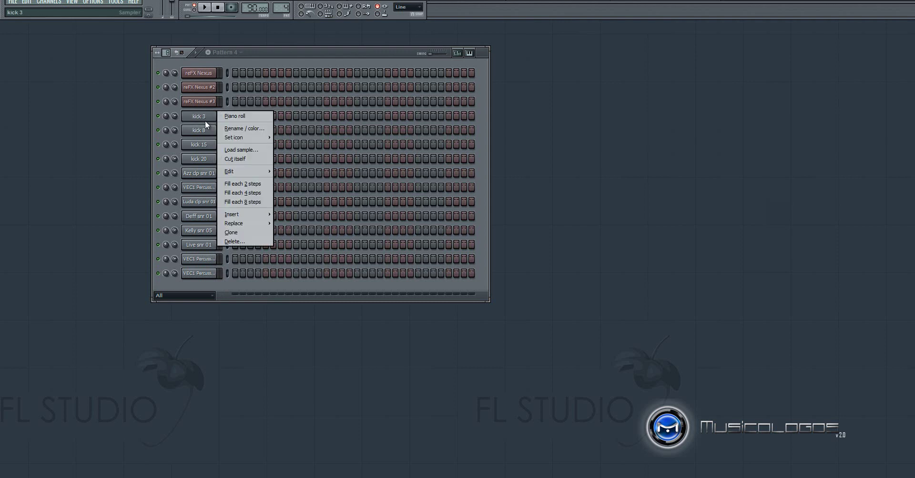
left_click(244, 193)
right_click(209, 132)
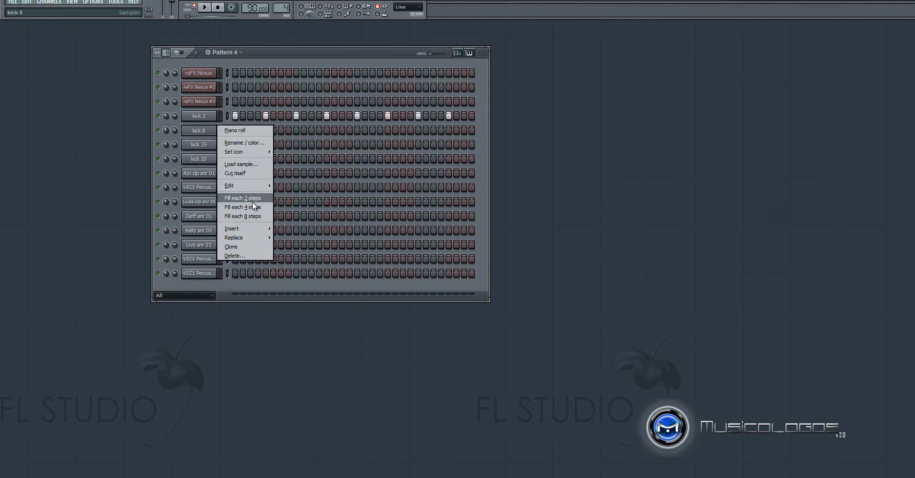
left_click(243, 207)
right_click(207, 145)
left_click(242, 221)
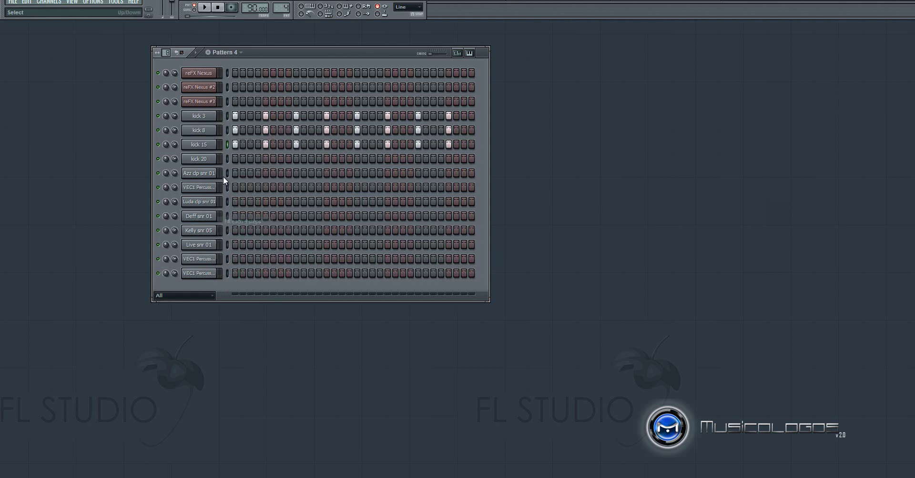
right_click(215, 161)
left_click(257, 236)
key("space")
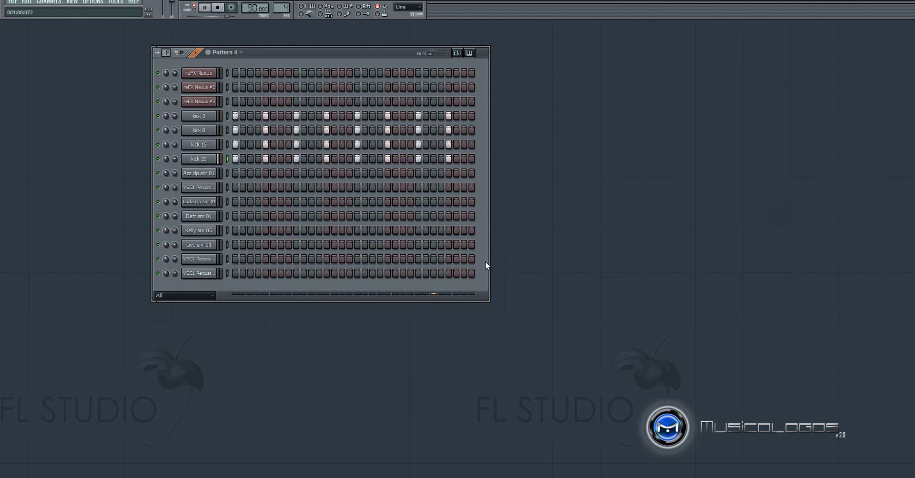
key("space")
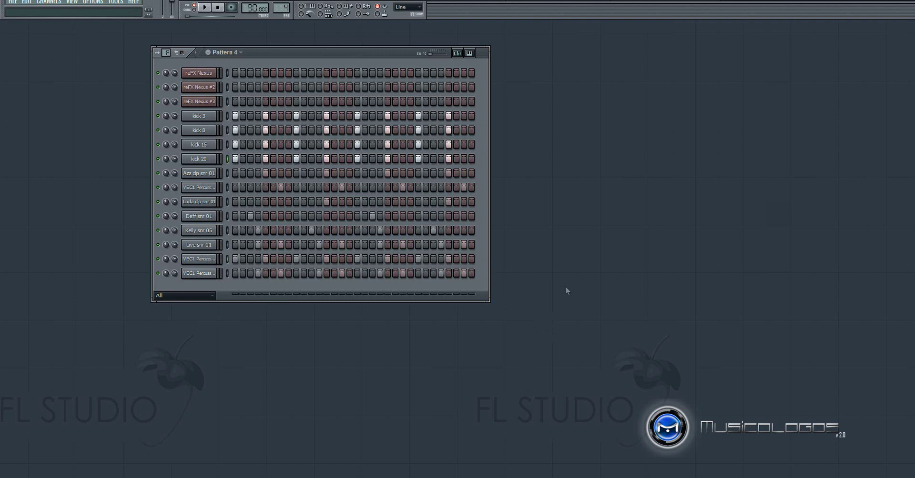
- Listen to the full Pattern 4 drum loop and place two clips of it back to back on Track 3 from bar 9
key("space")
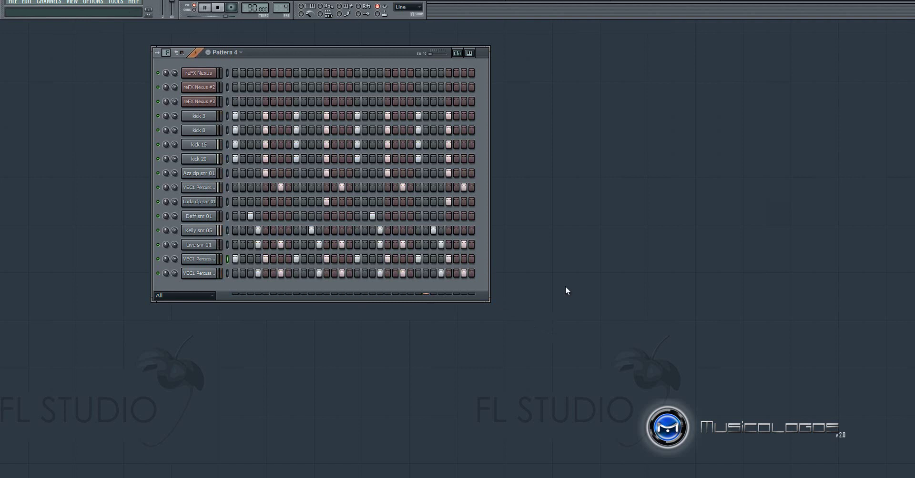
key("space")
left_click(441, 0)
left_click(412, 118)
left_click_drag(437, 119, 413, 120)
left_click(481, 120)
- Play the arrangement, lower the channel volume of reFX Nexus #3 and replay it from the playlist to check the balance
key("space")
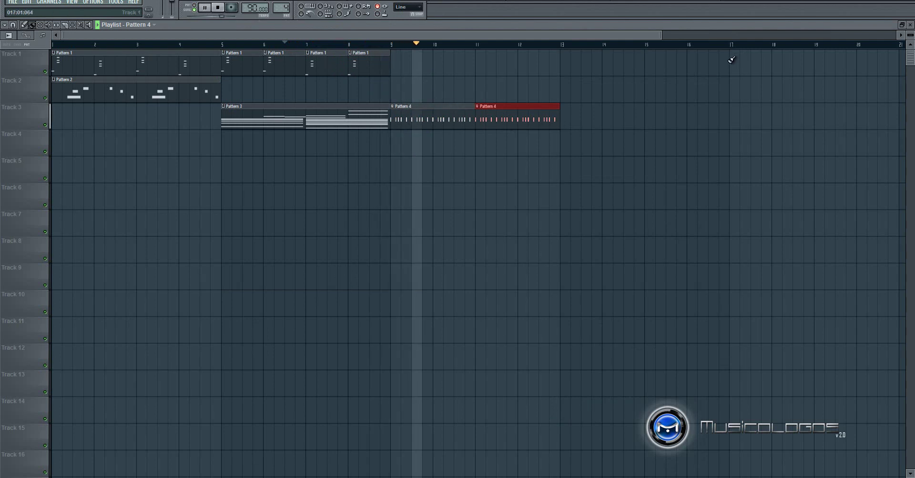
left_click(910, 25)
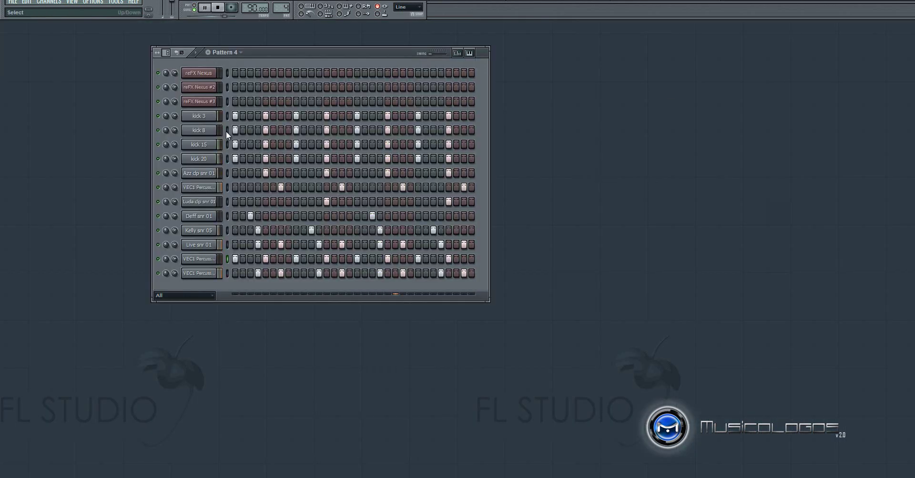
key("space")
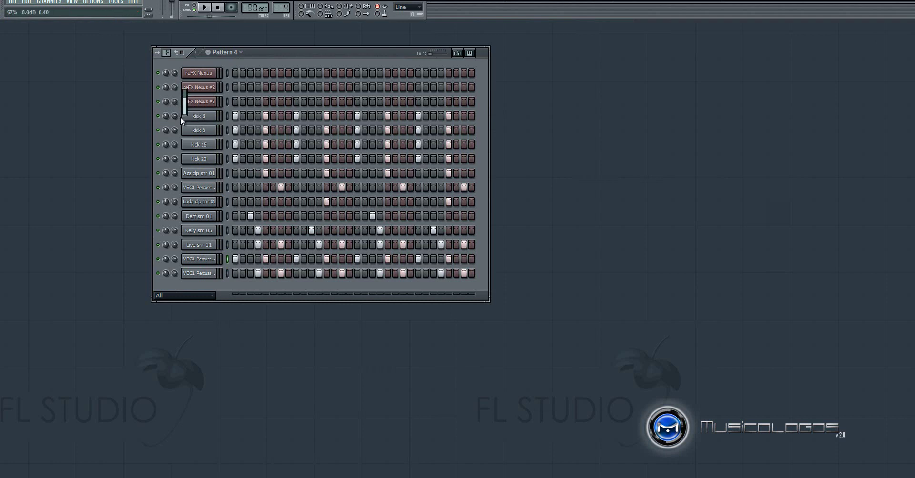
left_click_drag(174, 101, 175, 109)
left_click(437, 2)
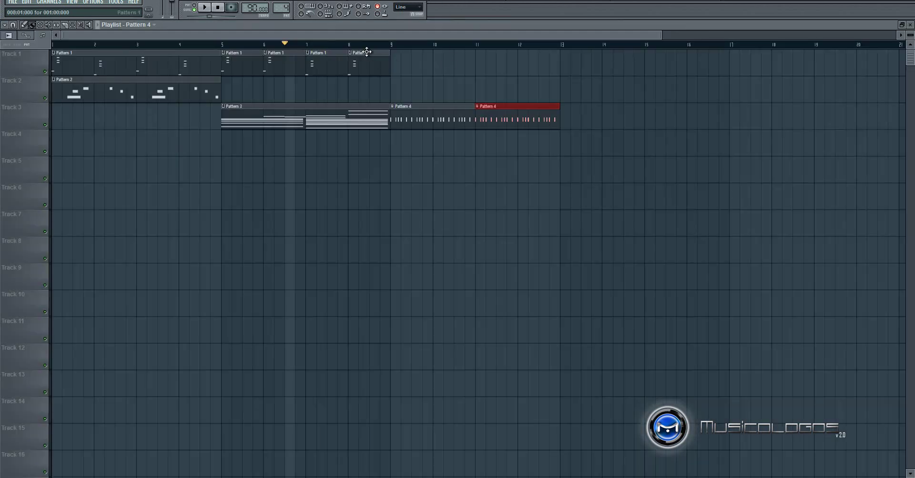
key("space")
- Lower the channel volume of the first reFX Nexus during playback, reopen the playlist and stop the arrangement
left_click(910, 24)
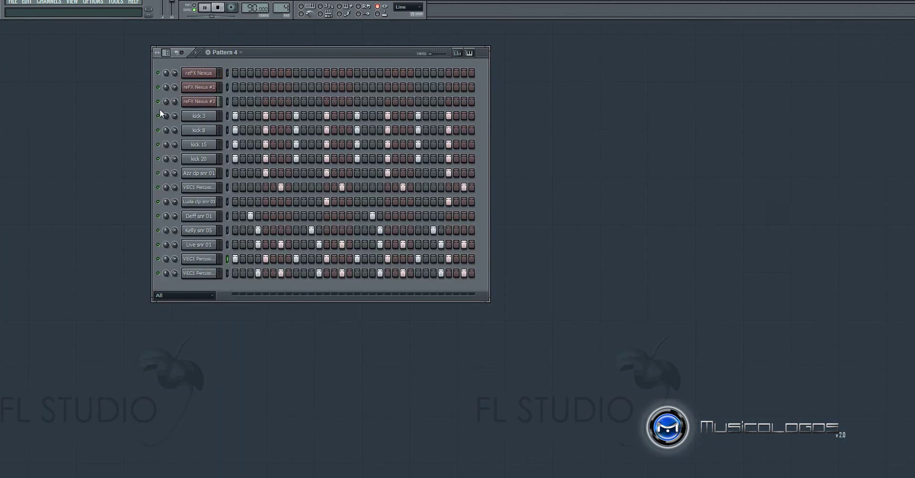
left_click_drag(176, 75, 176, 95)
left_click(448, 2)
key("space")
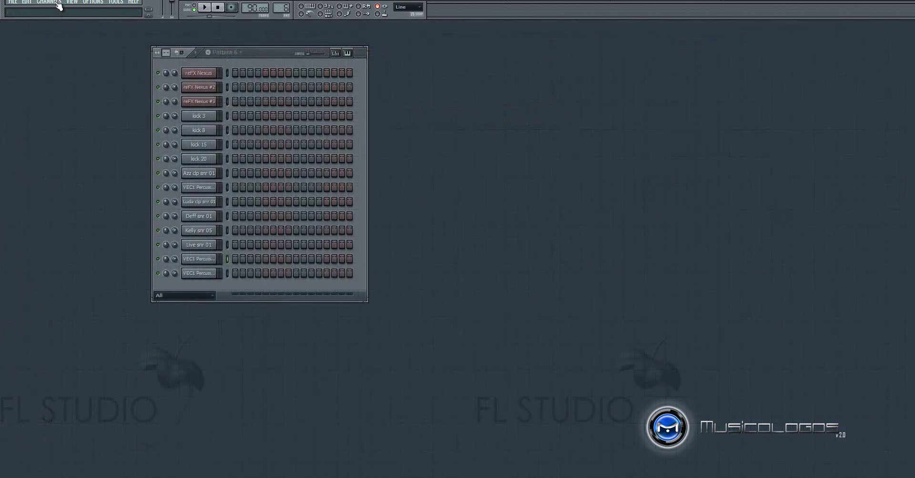
- Add another Nexus channel for Pattern 6 and move its plugin window clear of the lower screen edge
left_click(58, 6)
mouse_move(67, 10)
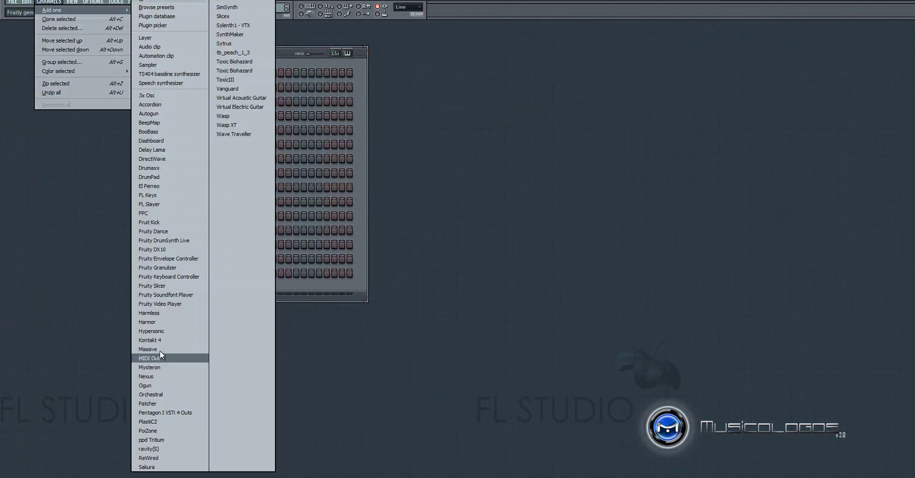
left_click(161, 377)
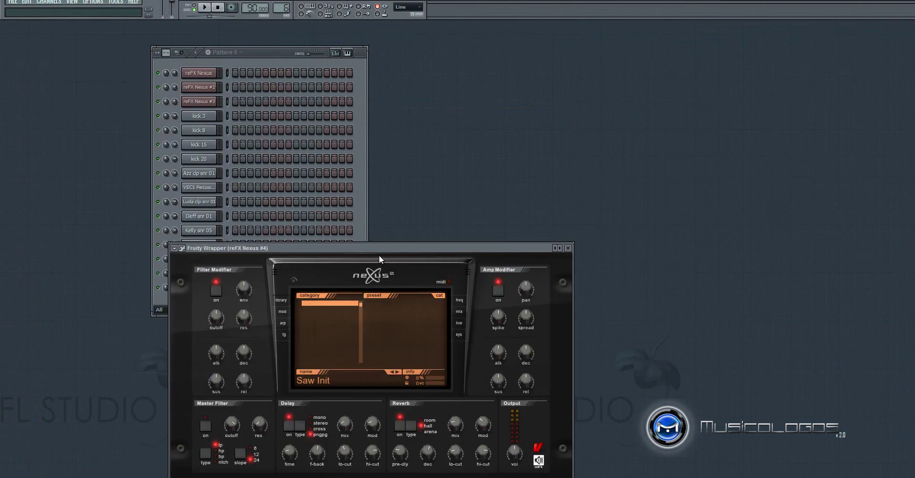
left_click_drag(380, 248, 412, 183)
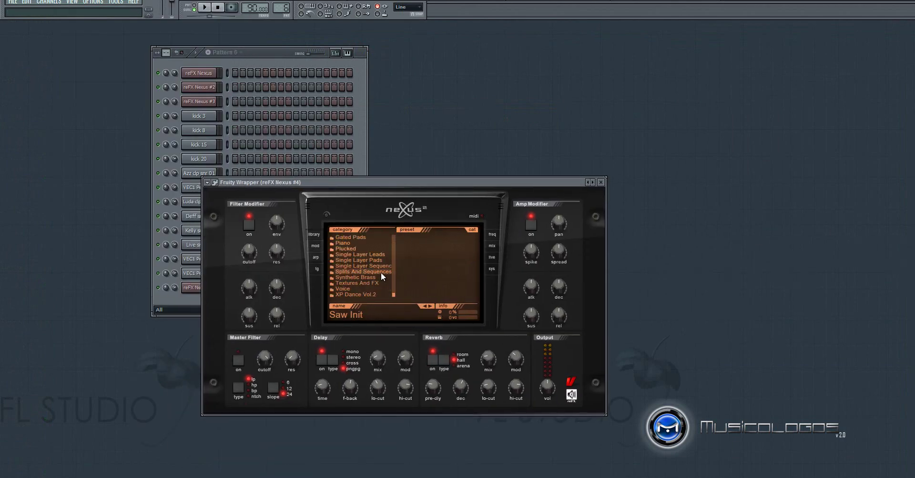
- Load the LD Classic JP Leader 1 preset from Single Layer Leads into reFX Nexus #4 and close the plugin
left_click(375, 256)
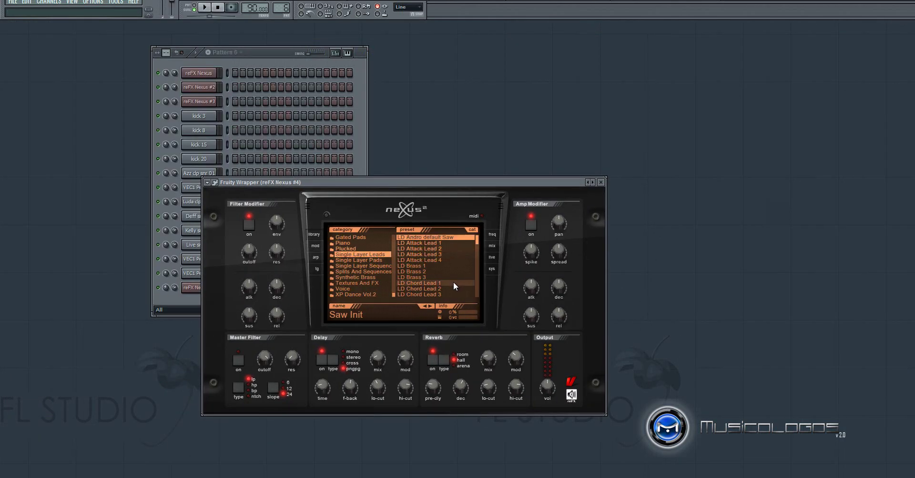
left_click(457, 267)
scroll(456, 267, "down", 1)
scroll(456, 268, "down", 2)
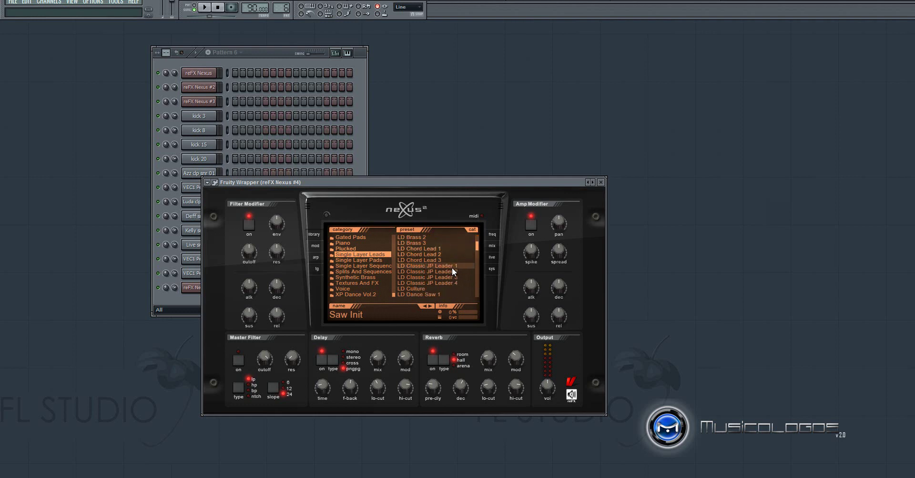
left_click(452, 267)
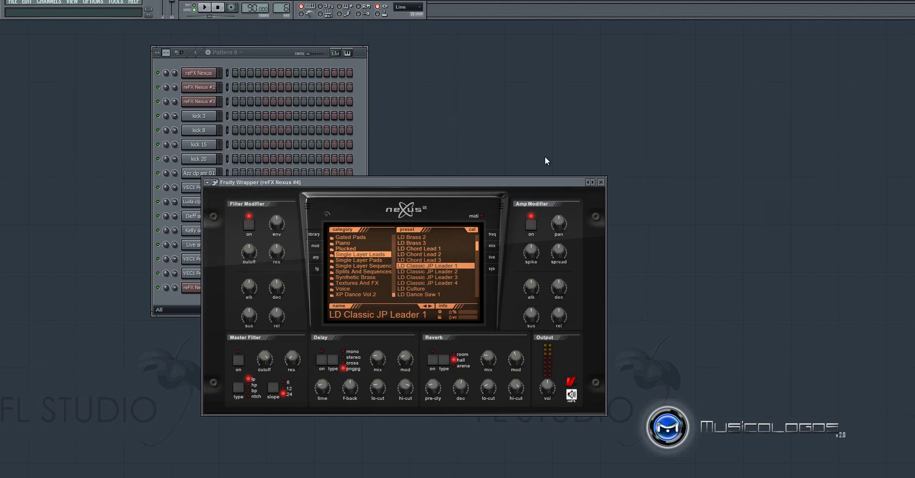
left_click(600, 183)
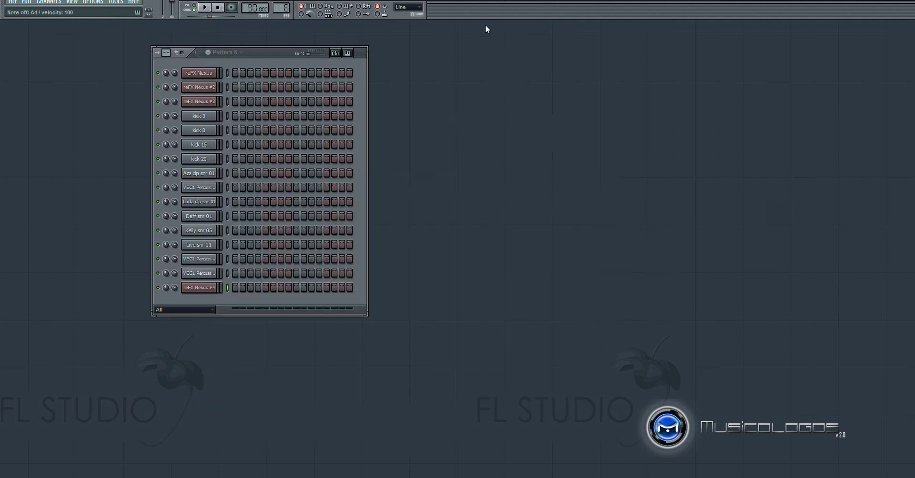
- Write a four-bar melody of short alternating low and high notes for reFX Nexus #4 in Pattern 6 and play it back
left_click(473, 1)
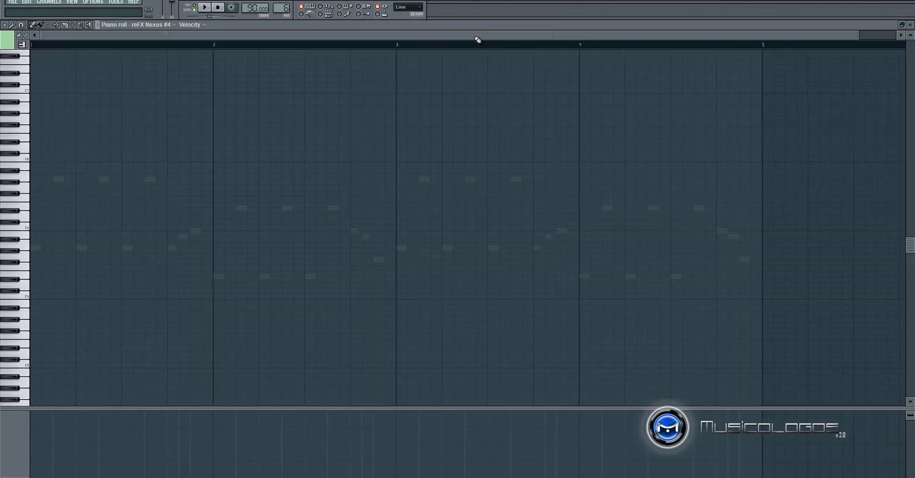
left_click(193, 5)
key("space")
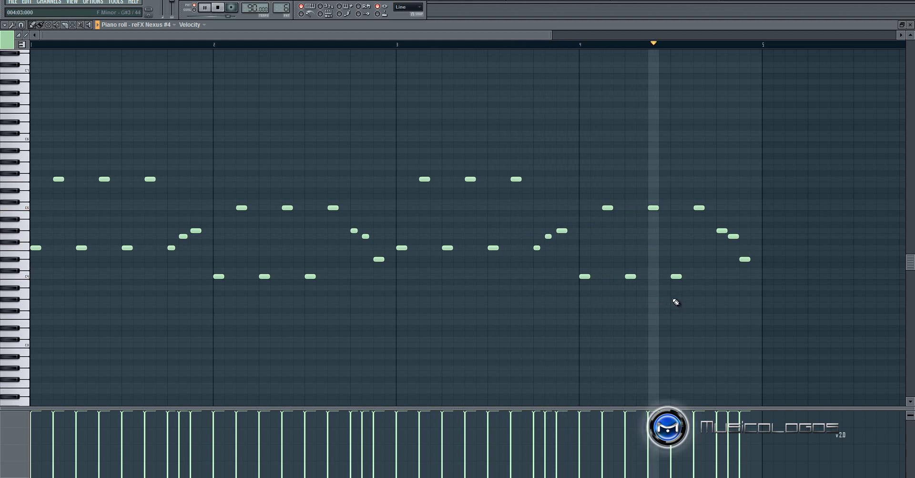
key("space")
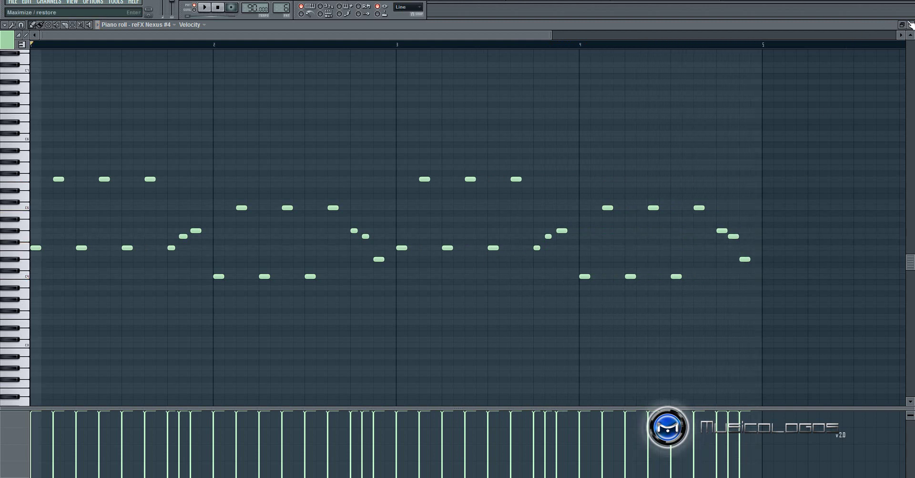
left_click(910, 25)
- Place a Pattern 6 clip on Track 4 at bar 9 and play the arrangement from there
left_click(445, 1)
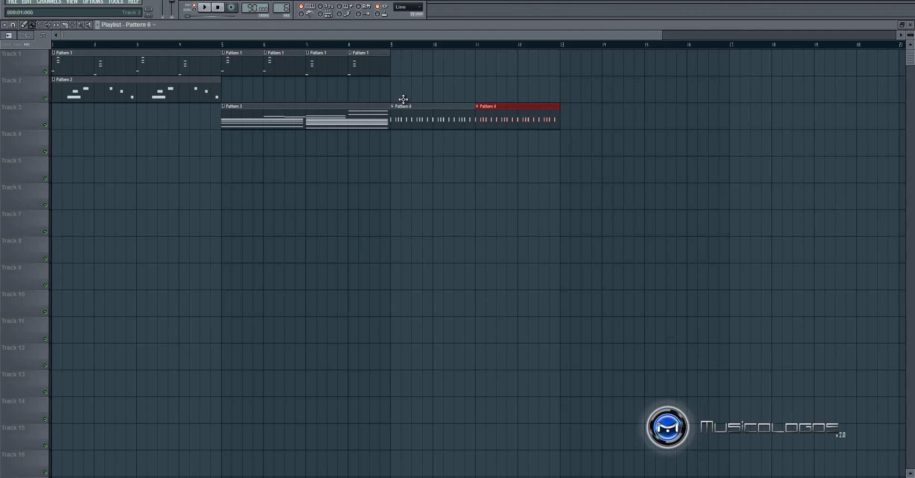
left_click(396, 138)
left_click(396, 45)
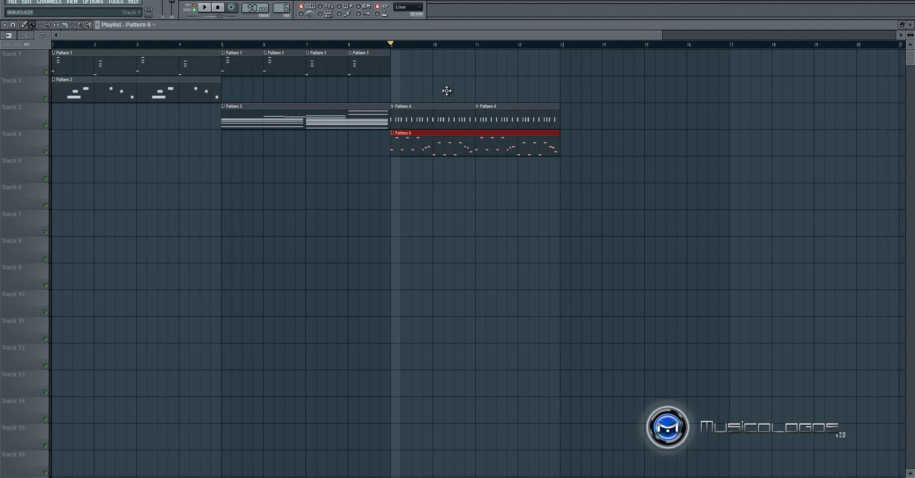
key("space")
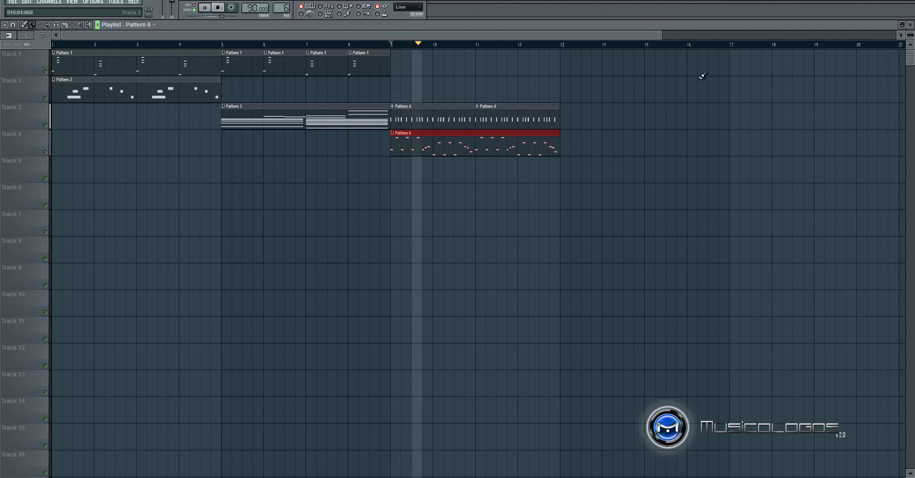
- Lower the channel volume of reFX Nexus #4 during playback and return to the playlist
left_click(910, 25)
left_click_drag(174, 289, 175, 300)
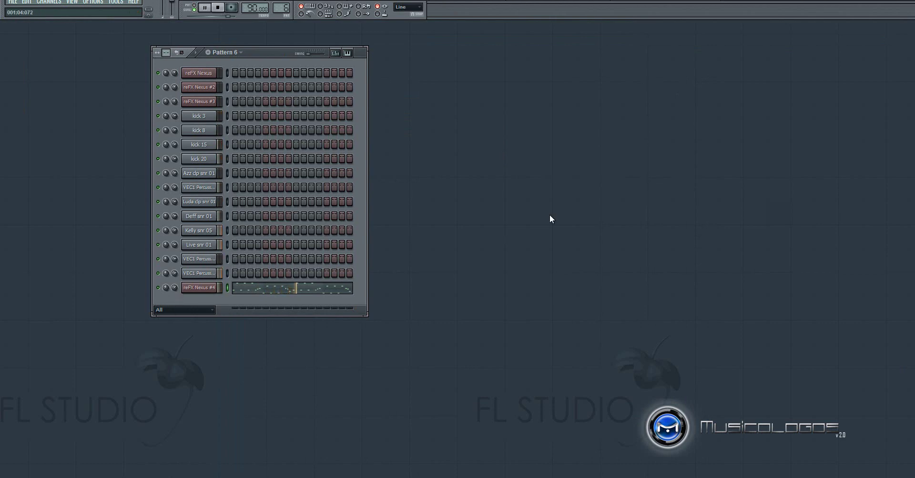
left_click(443, 5)
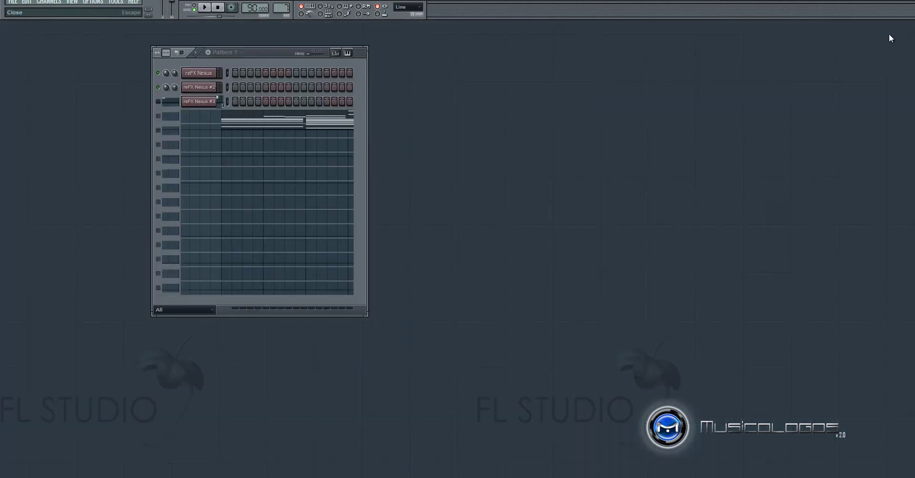
- Add a fifth Nexus channel for Pattern 7 and load LD King Of Buzz 5 from Single Layer Leads
left_click(49, 2)
mouse_move(52, 10)
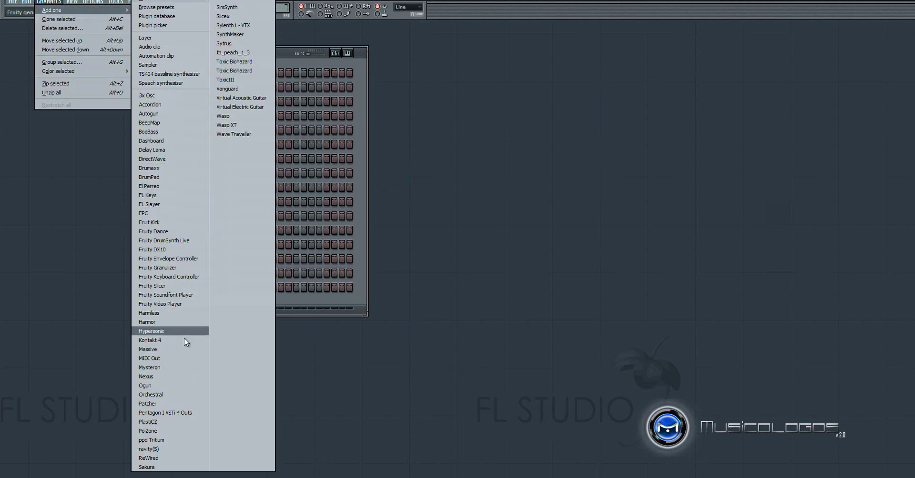
left_click(158, 377)
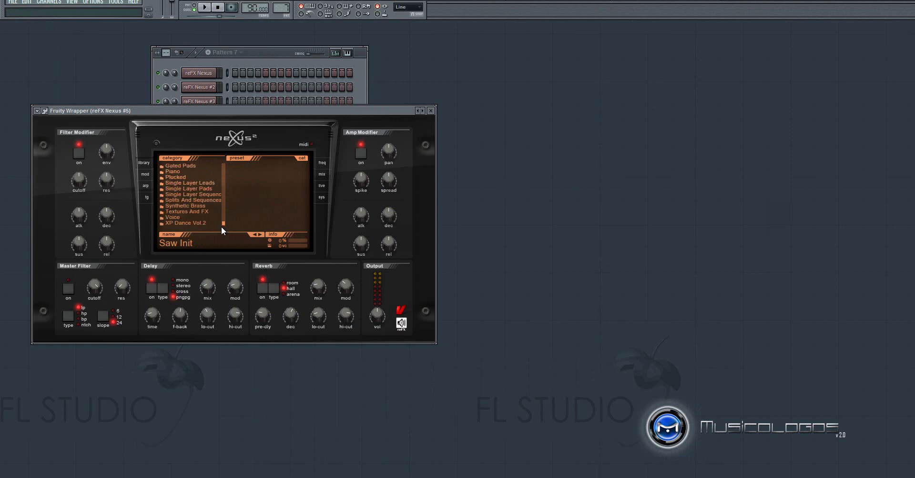
left_click(206, 183)
scroll(278, 196, "down", 10)
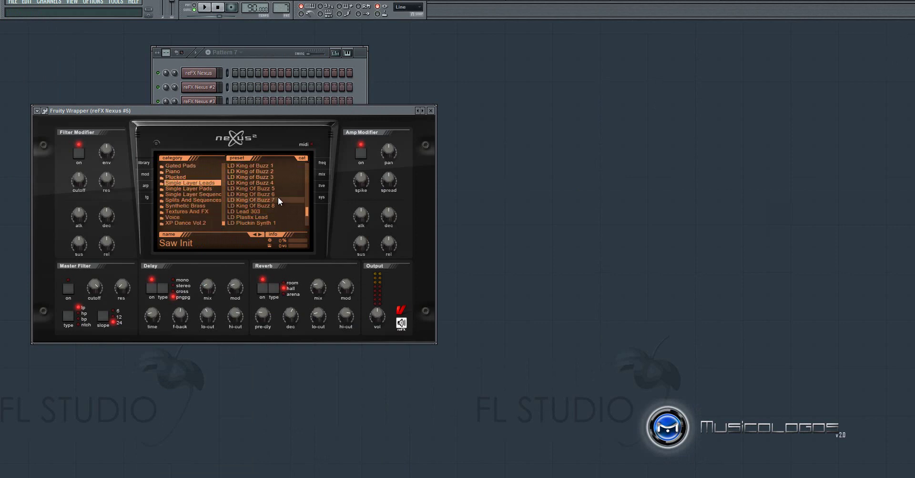
scroll(278, 196, "up", 2)
left_click(275, 189)
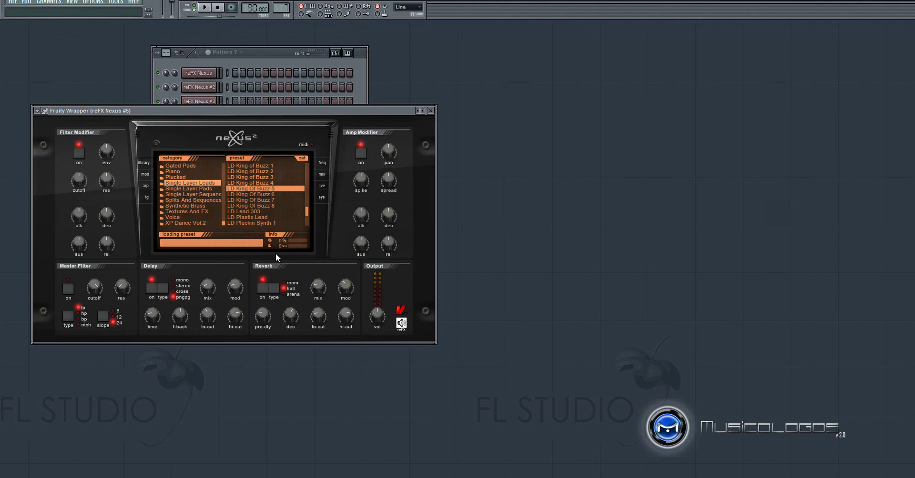
- Turn off the reverb and delay of reFX Nexus #5 and close the plugin
left_click(262, 288)
left_click(149, 289)
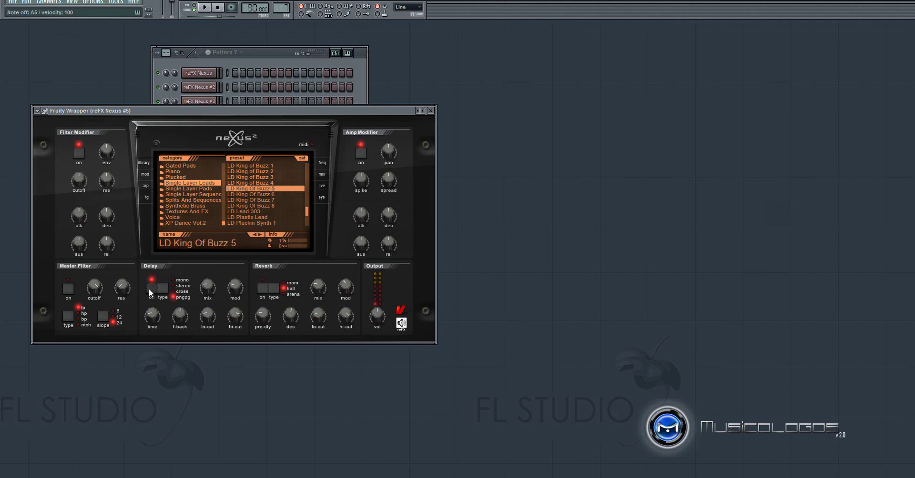
left_click(430, 111)
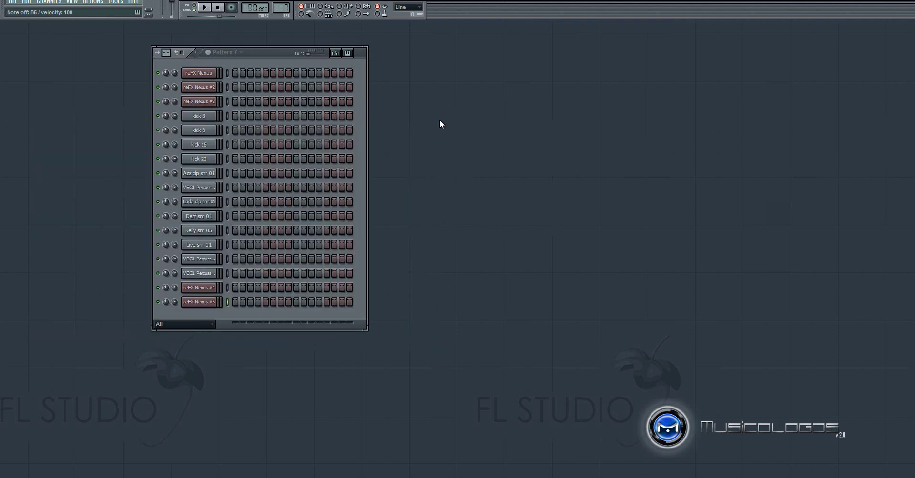
- Write a four-bar high lead melody for reFX Nexus #5, place Pattern 7 on Track 5 at bar 9 and select bars 9 to 12
key("F7")
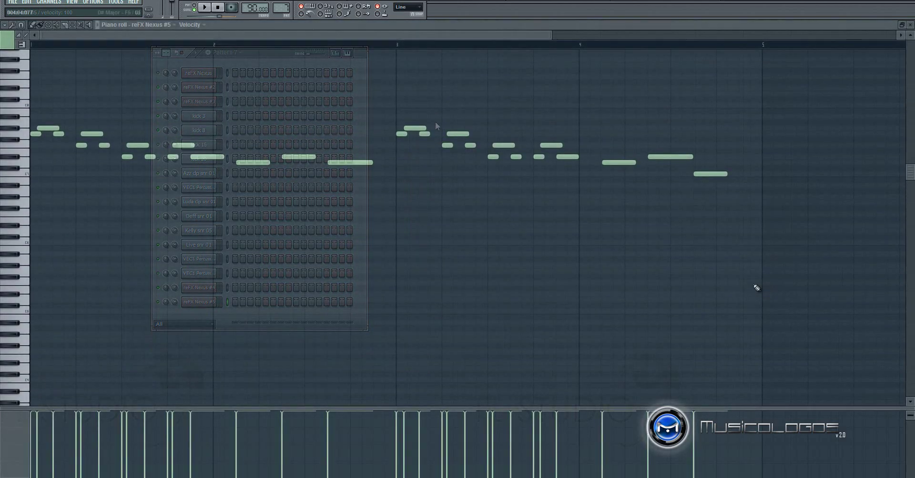
left_click(910, 25)
key("F5")
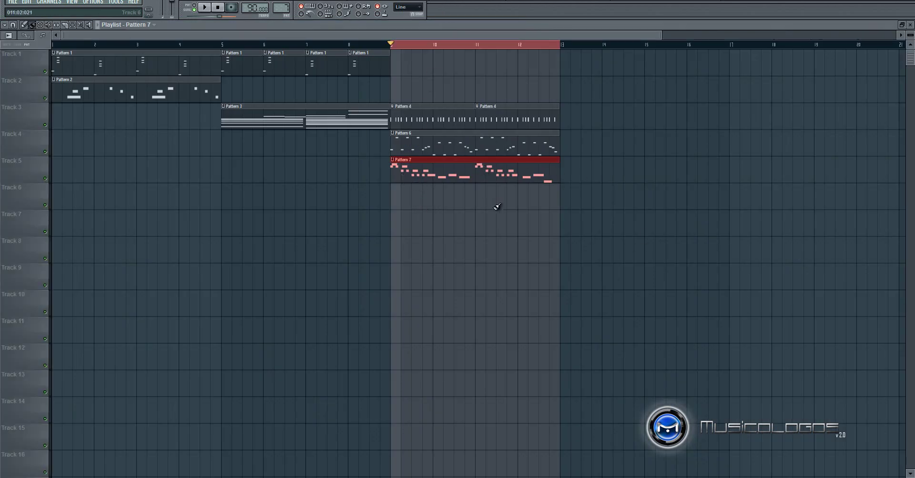
- Play the selected bars, lower the channel volume of reFX Nexus #5, check the balance from the playlist and stop playback
key("space")
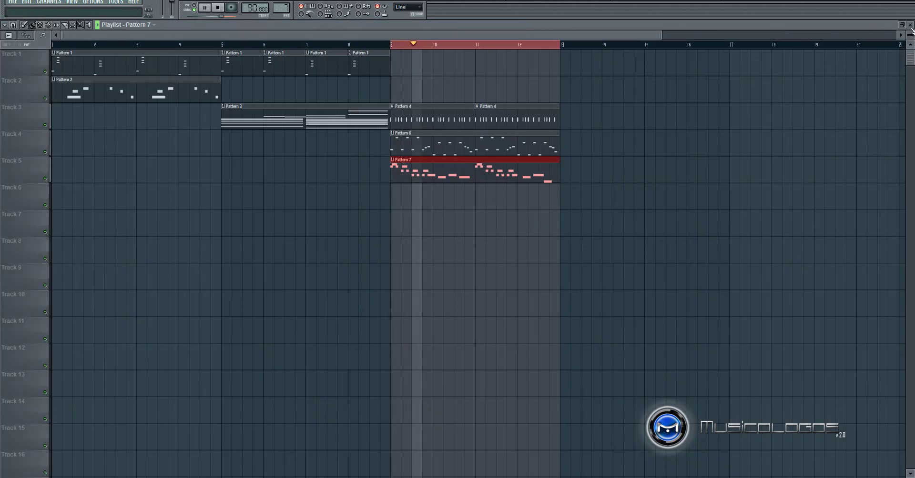
left_click(910, 25)
mouse_move(175, 302)
left_mouse_down()
mouse_move(175, 322)
mouse_move(177, 314)
left_mouse_up()
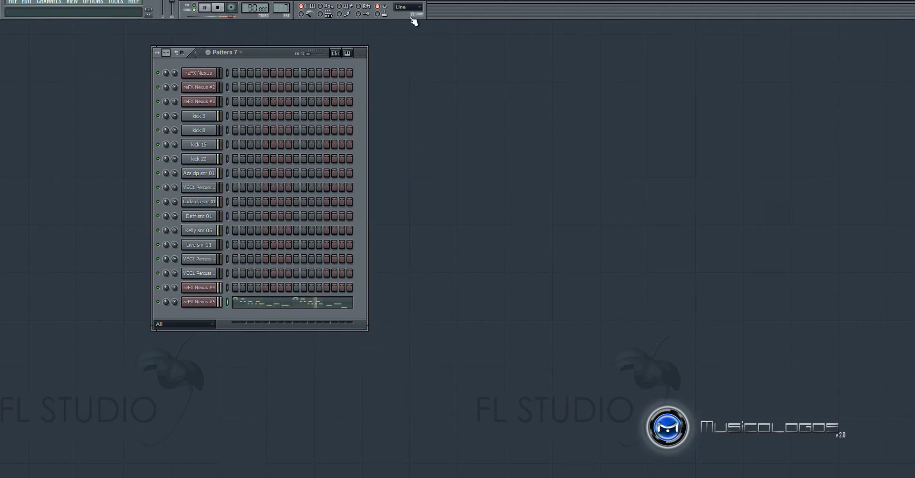
left_click(148, 10)
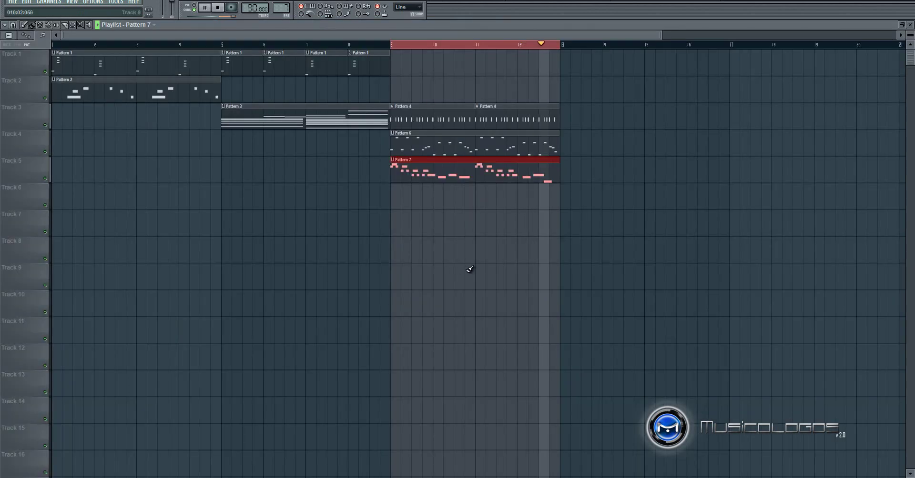
key("space")
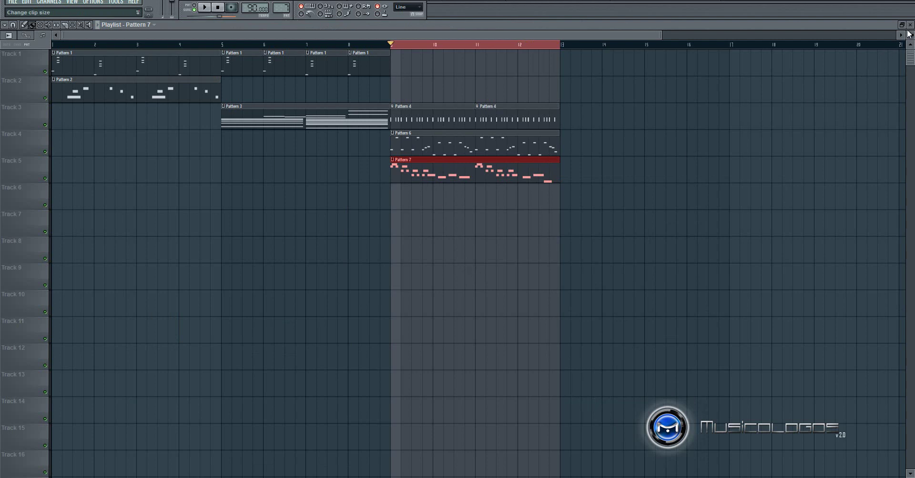
key("F5")
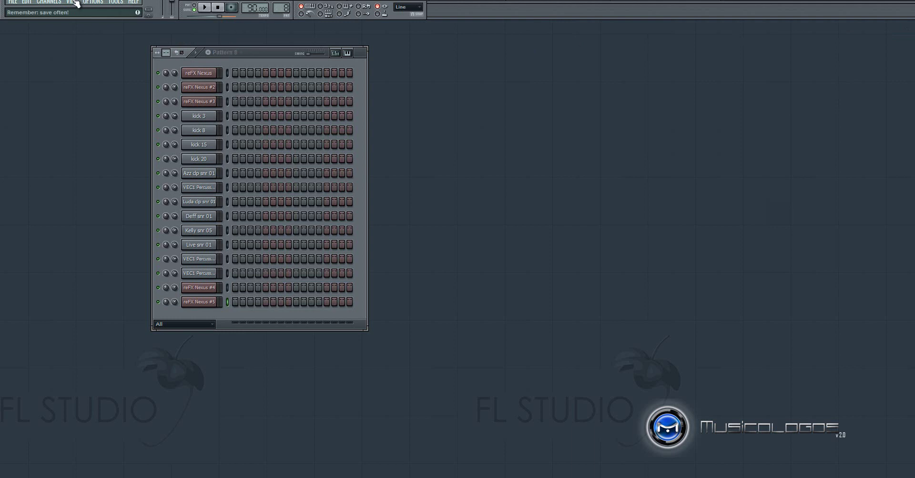
- Add a 3x Osc channel for Pattern 8, move its channel settings beside the step sequencer and close them
left_click(49, 2)
mouse_move(52, 10)
left_click(164, 95)
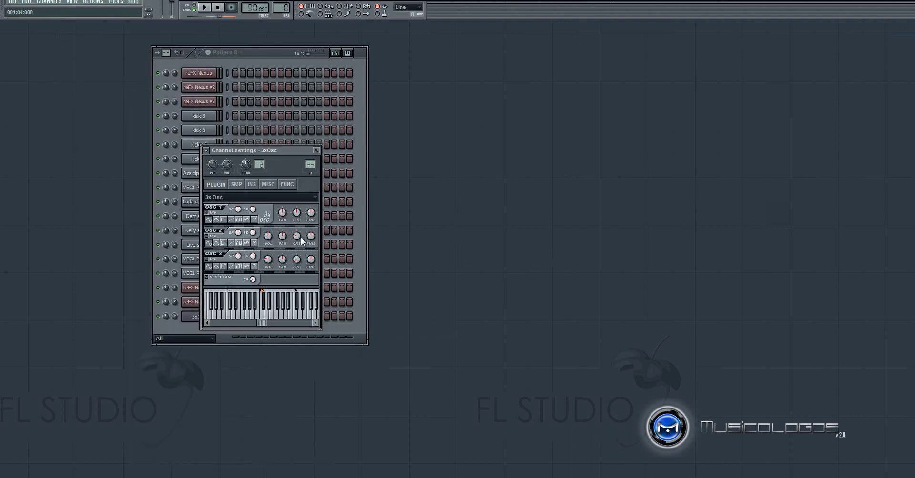
left_click_drag(261, 150, 432, 107)
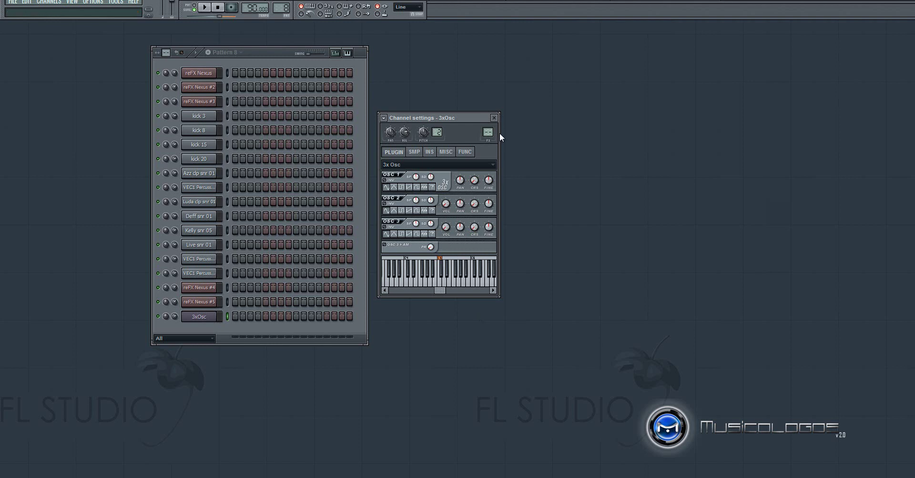
left_click(493, 117)
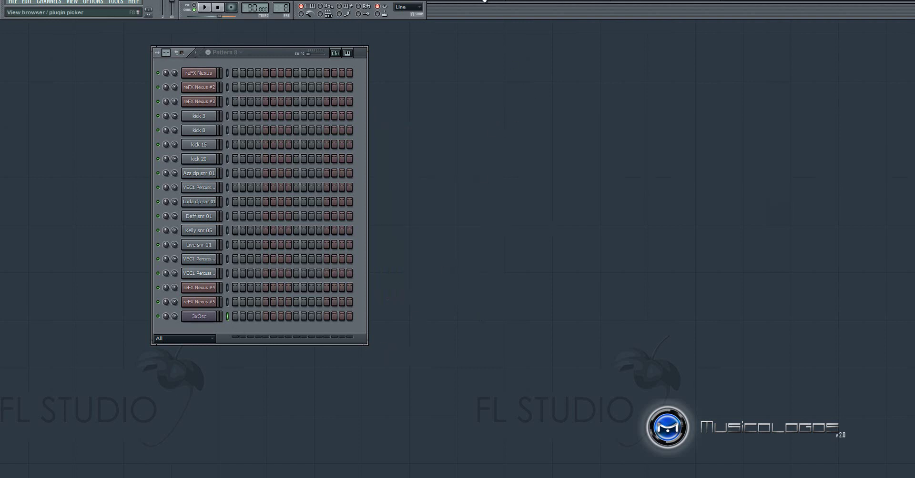
- Write a four-bar low bass line for the 3x Osc in Pattern 8, adding short pickup notes in bars 3 and 4 during playback
left_click(484, 1)
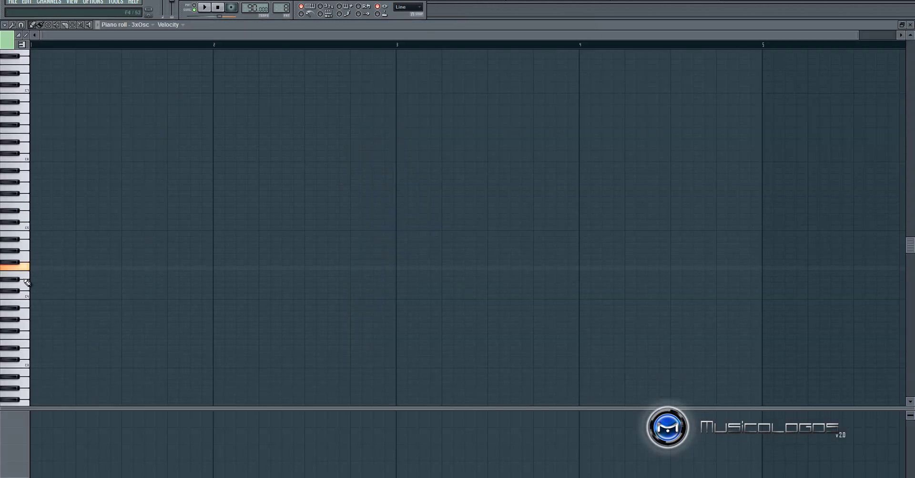
left_click(32, 326)
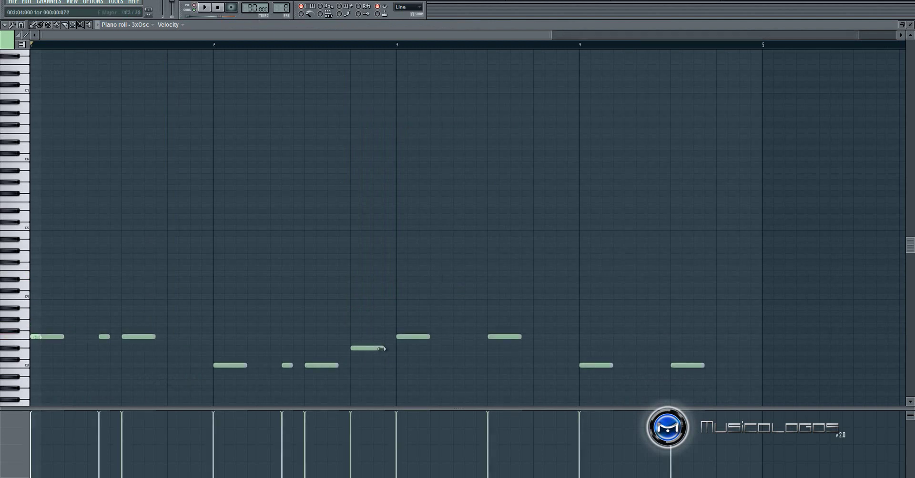
key("space")
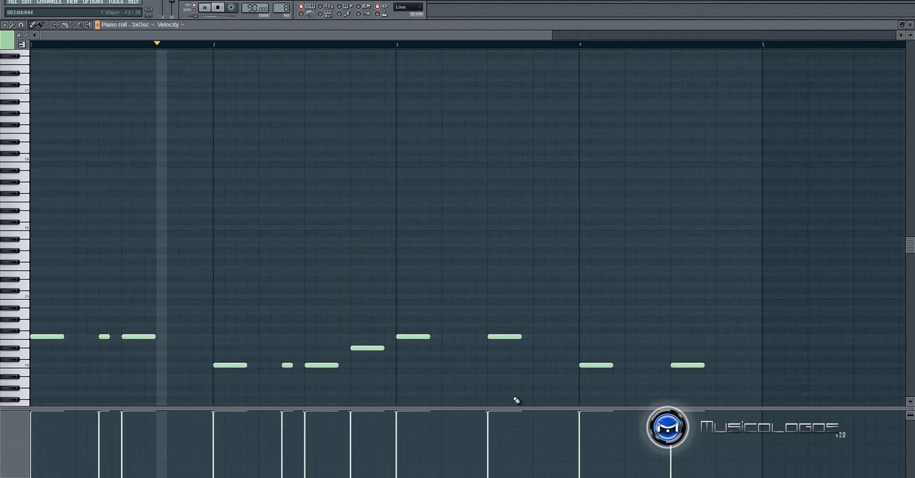
left_click(470, 338)
left_click(562, 337)
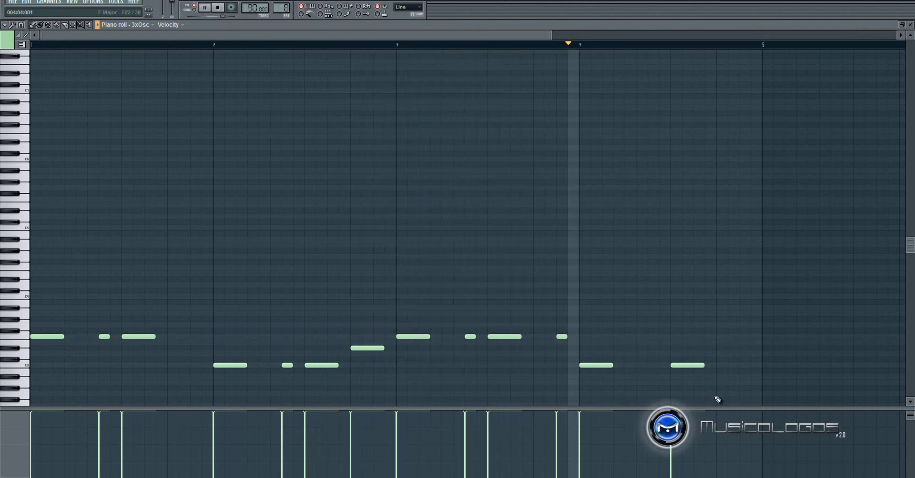
left_click(653, 366)
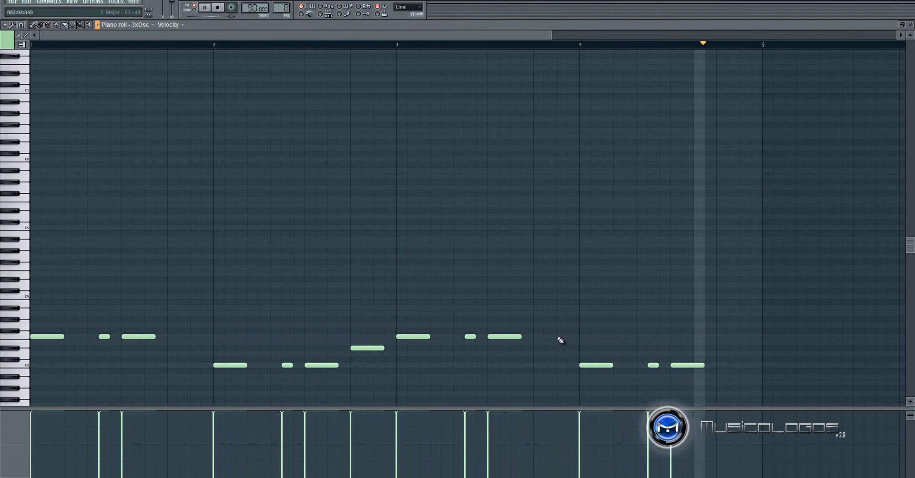
right_click(558, 338)
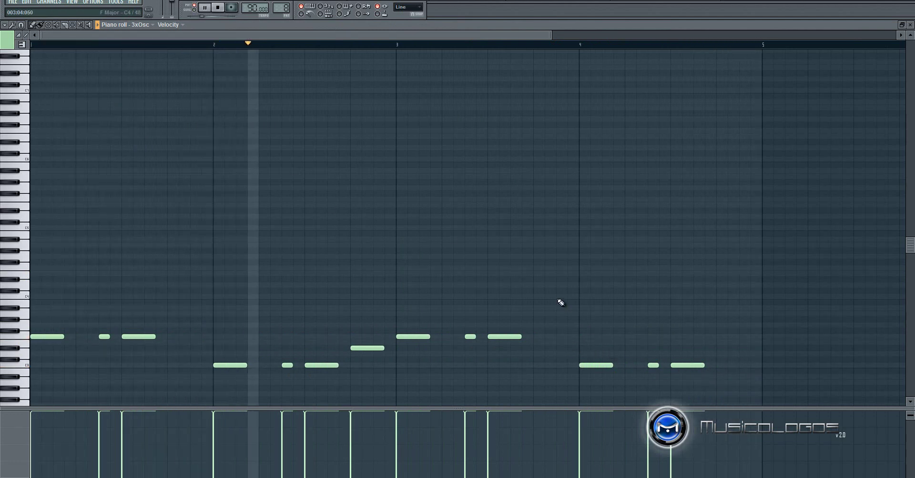
left_click(910, 24)
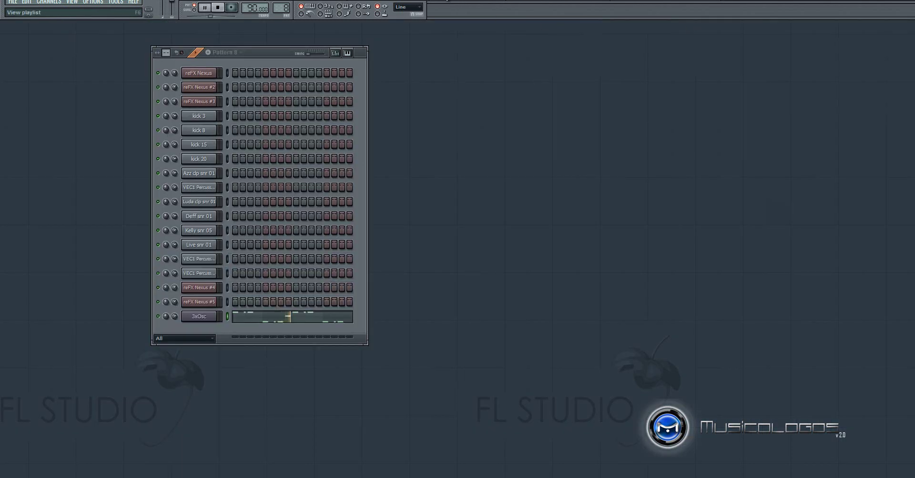
- Place Pattern 8 on Track 6 at bar 9, play bars 9 to 12 in song mode and stop playback
left_click(458, 1)
left_click_drag(416, 196, 394, 196)
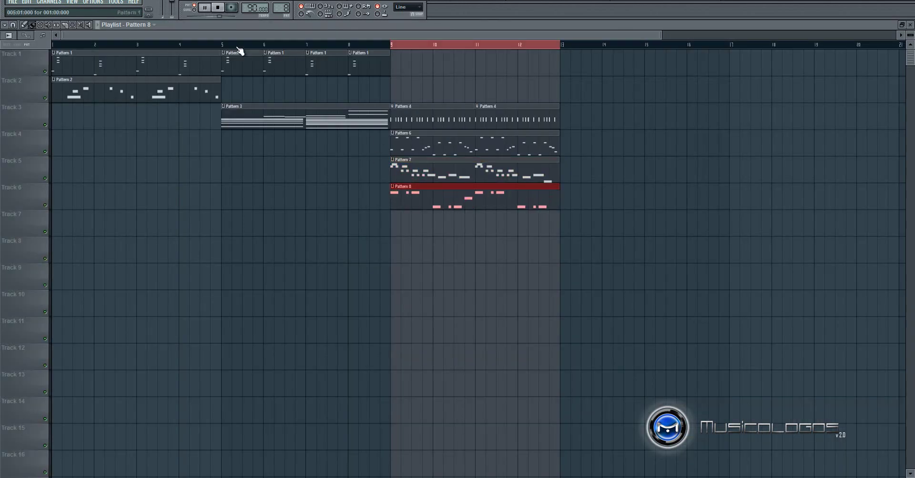
left_click(194, 9)
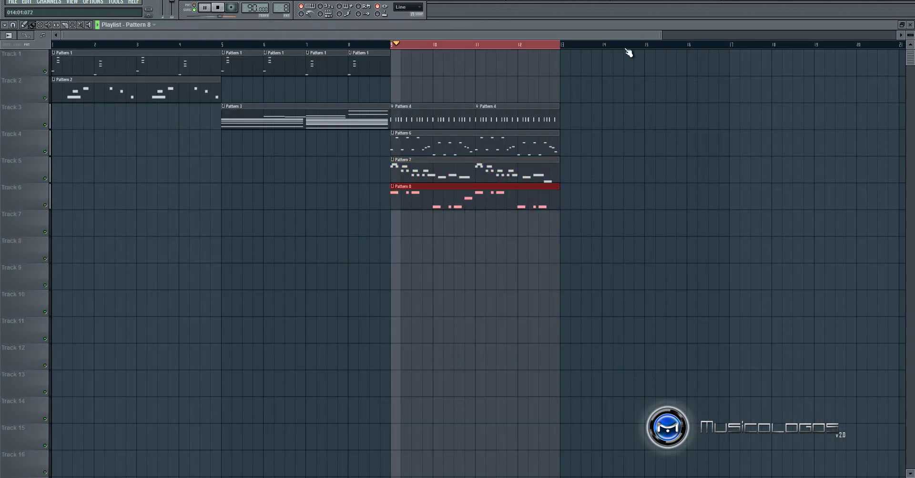
left_click(910, 25)
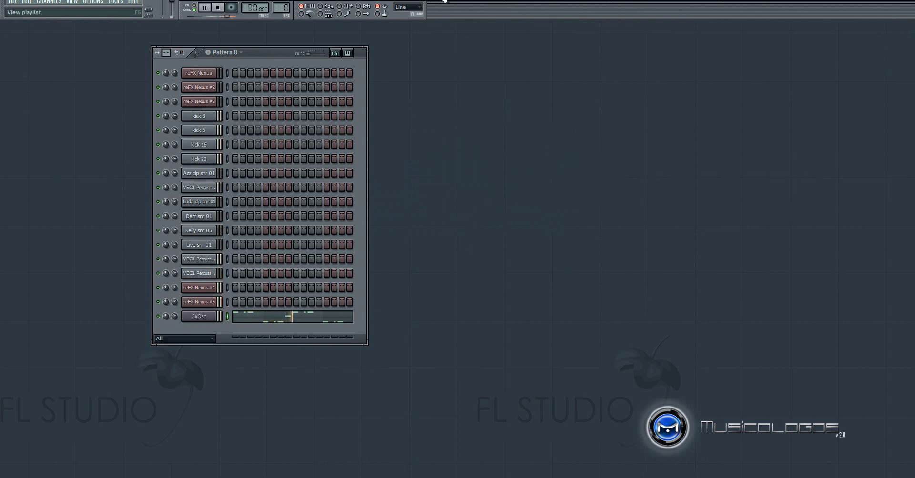
key("F5")
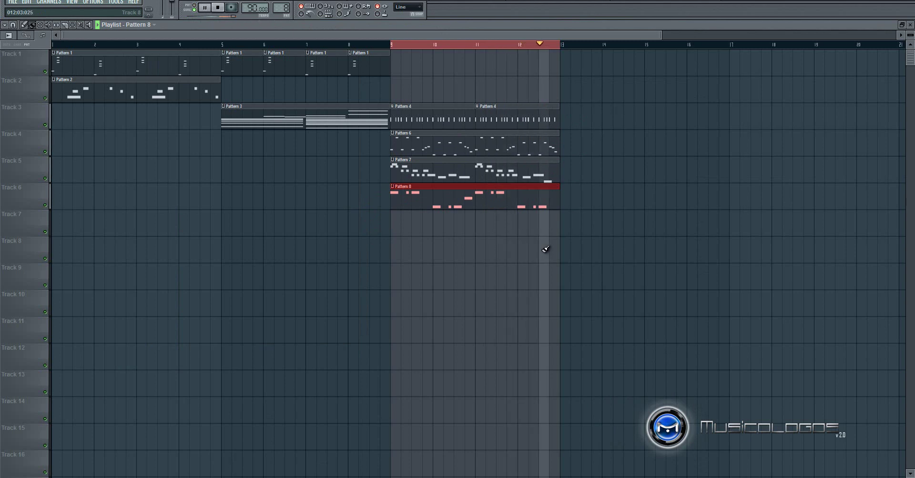
key("space")
key("ctrl+d")
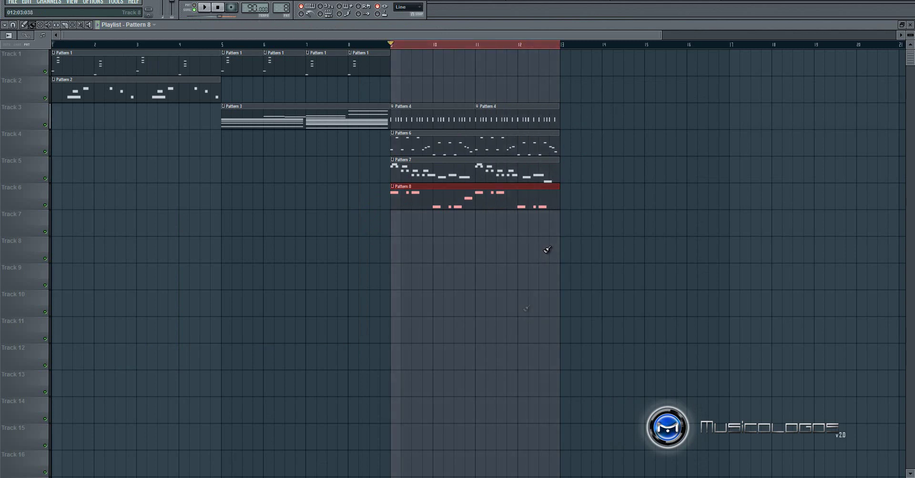
- Clone the reFX Nexus #4 channel for Pattern 9 and close the clone's plugin and channel settings
left_click(911, 26)
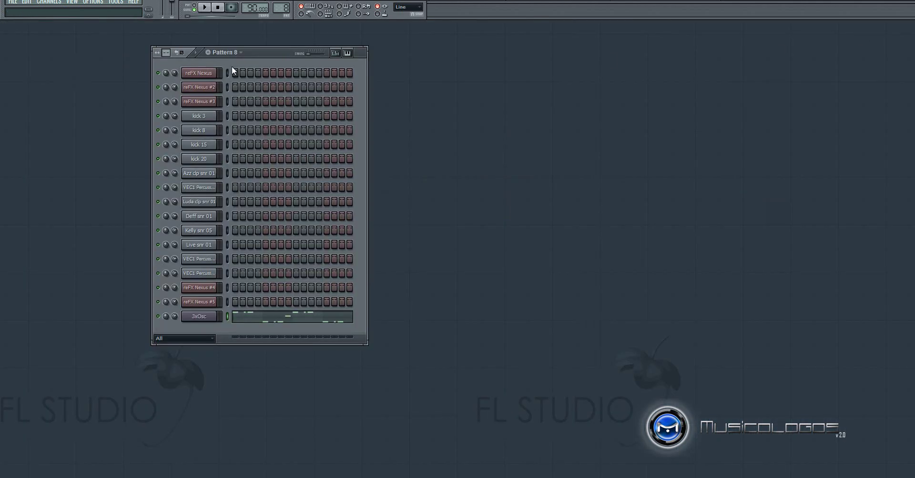
left_click(227, 73)
left_click(228, 101)
left_click(227, 288)
left_click(228, 289)
scroll(284, 6, "up", 1)
right_click(202, 288)
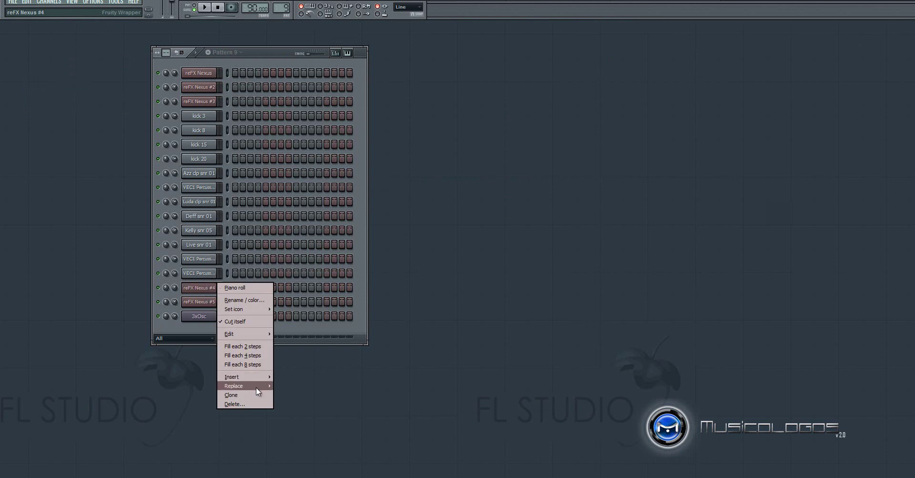
left_click(256, 396)
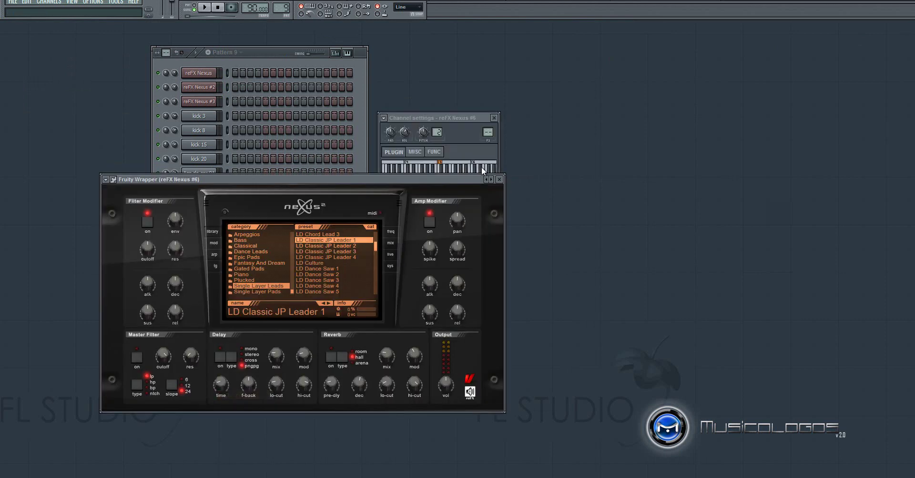
left_click(500, 181)
left_click(494, 118)
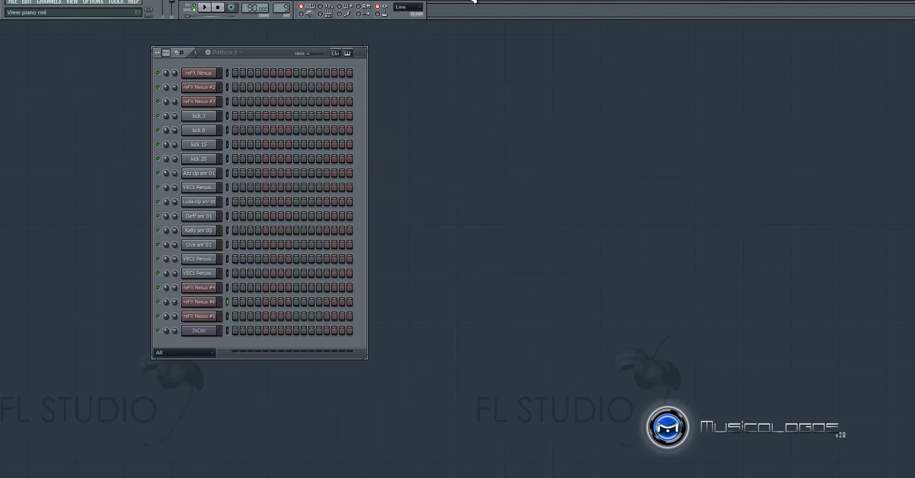
- Write a sparse four-bar high melody for reFX Nexus #6, place Pattern 9 on Track 7 at bar 13 and repeat Patterns 6, 7 and 8 there
left_click(474, 2)
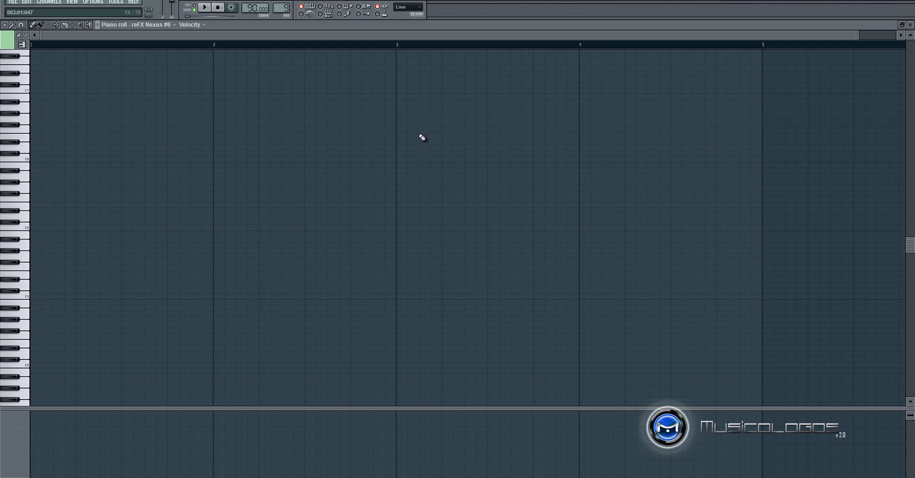
left_click(22, 122)
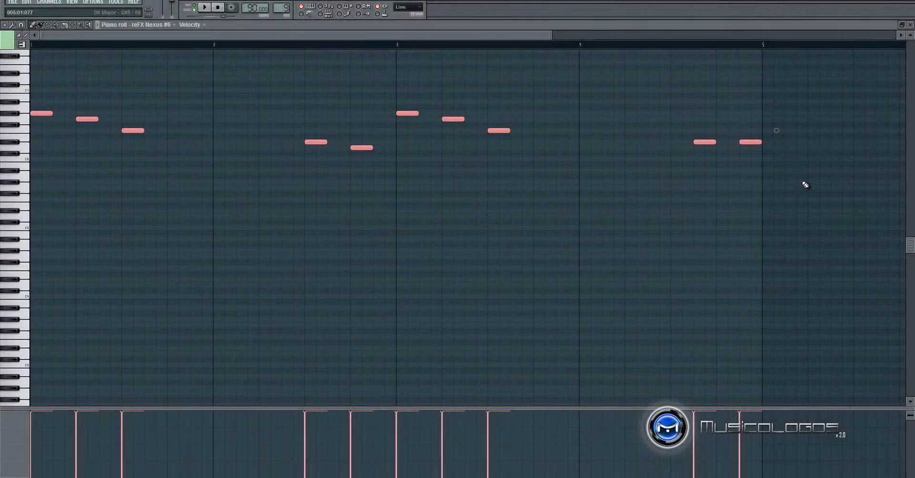
left_click(910, 24)
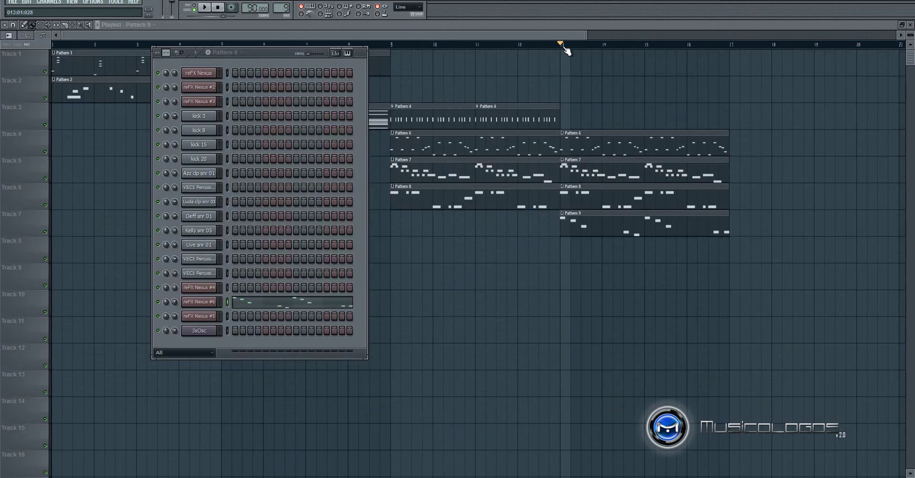
- Play the new section from bar 13 in the playlist to check how its layers fit, and stop playback
key("F6")
key("space")
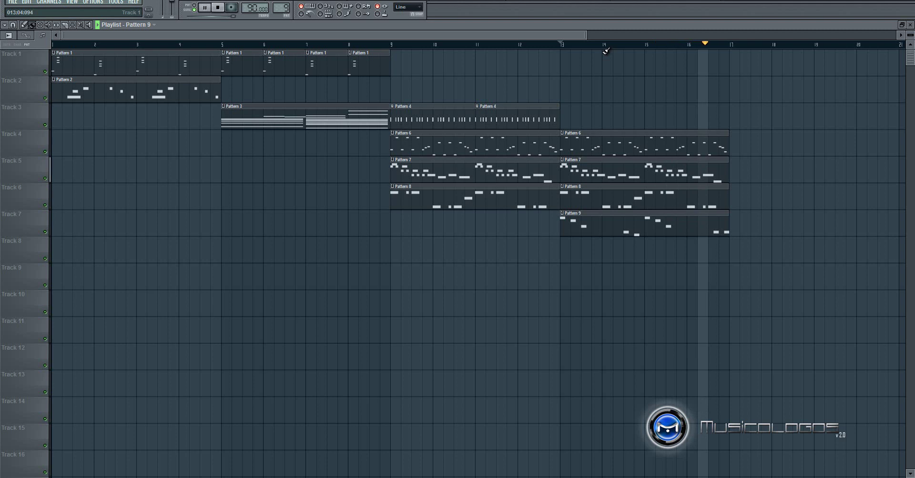
key("space")
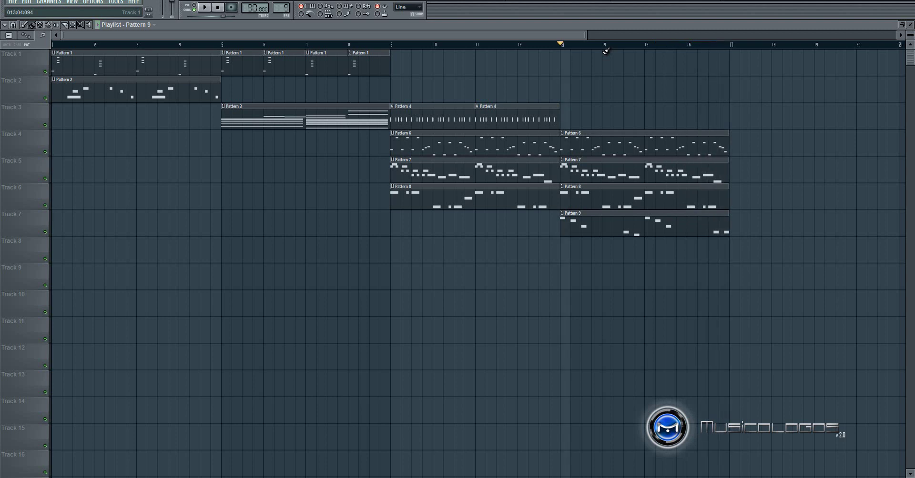
left_click_drag(581, 36, 584, 36)
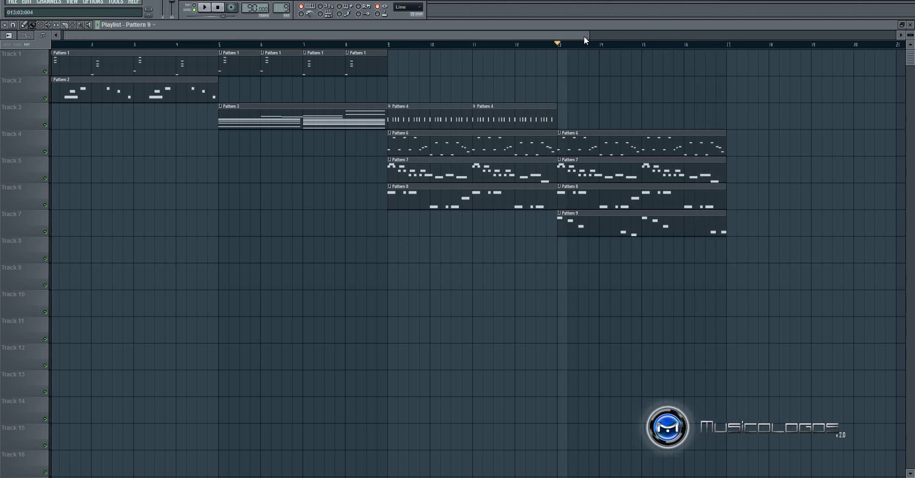
left_click(470, 48)
key("space")
key("space")
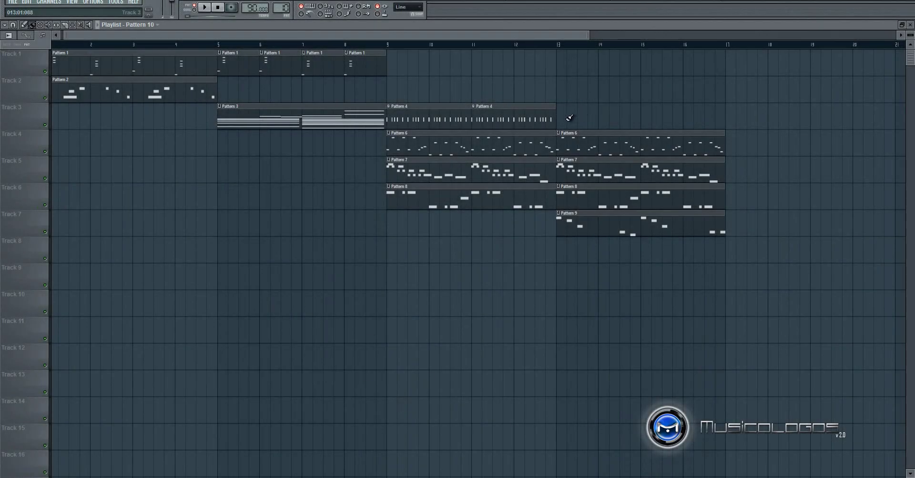
- Place Pattern 10 on Track 3 at bars 13 and 15, remove Pattern 7 from bar 13 and play the section
left_click(559, 118)
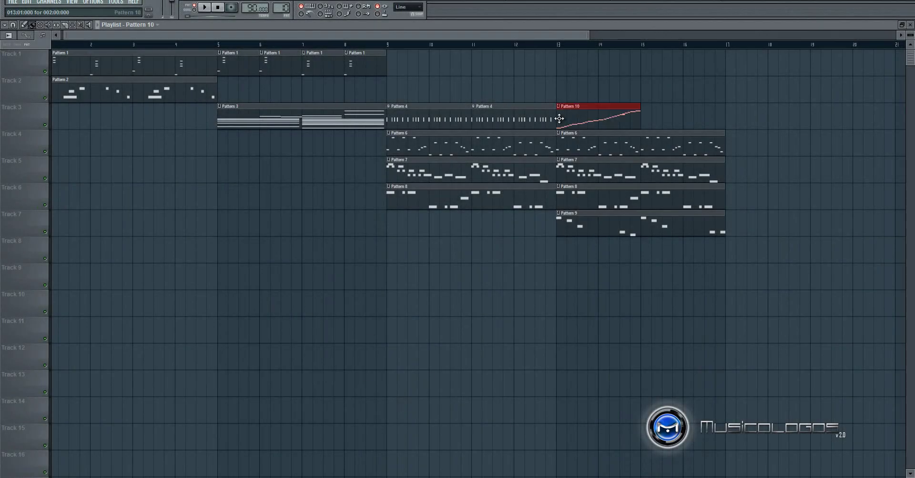
left_click(643, 120)
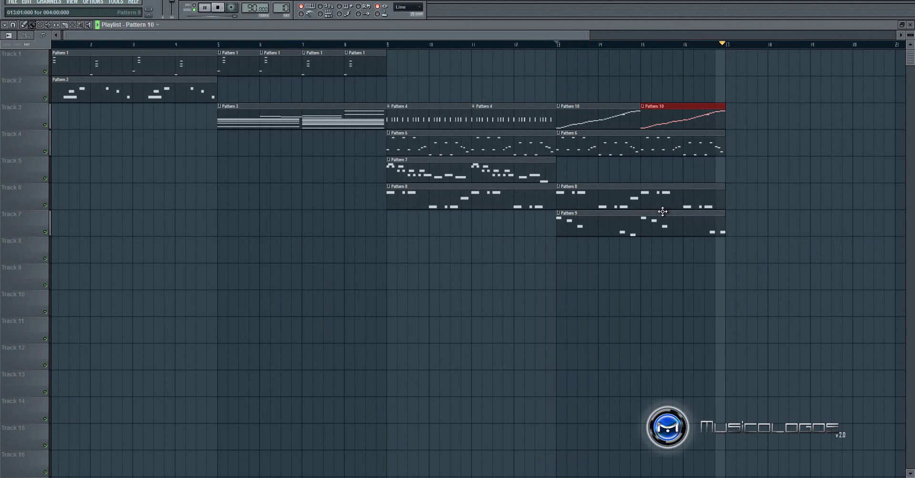
key("space")
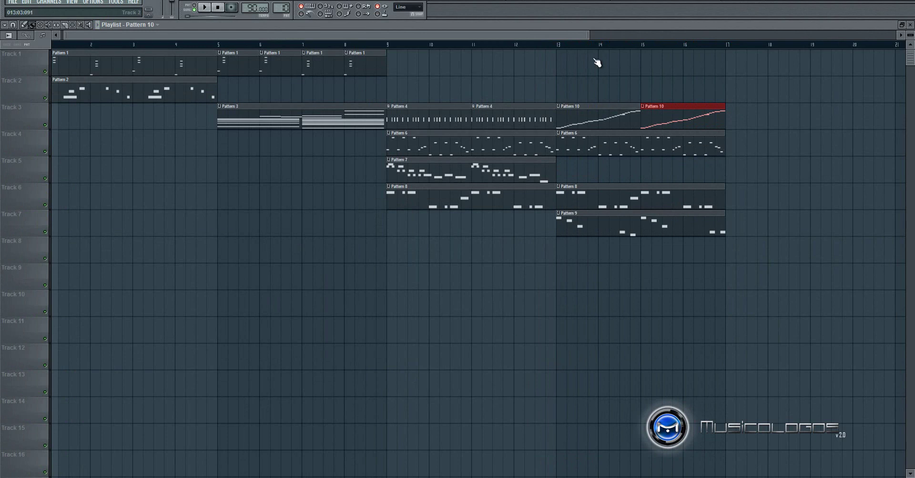
- Examine Pattern 15 in the full arrangement, including its ravity(S) melody and the plugin's lead synth preset
left_click_drag(589, 36, 848, 36)
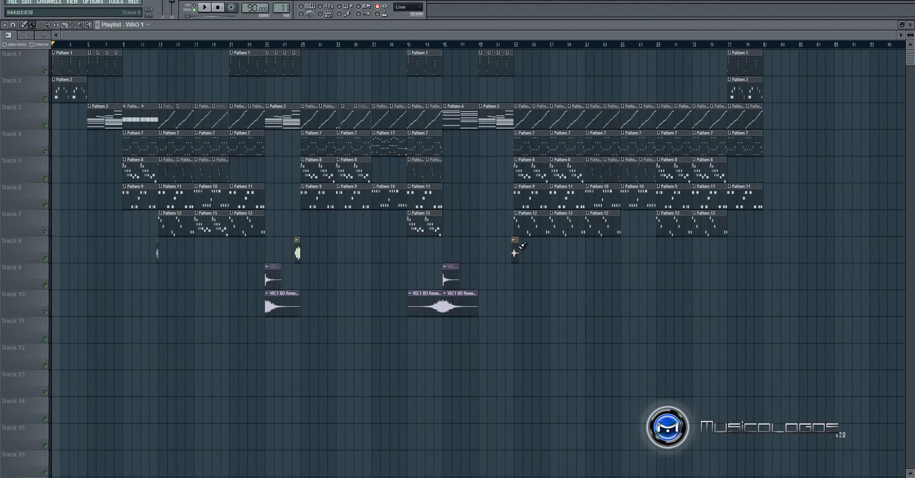
double_click(212, 227)
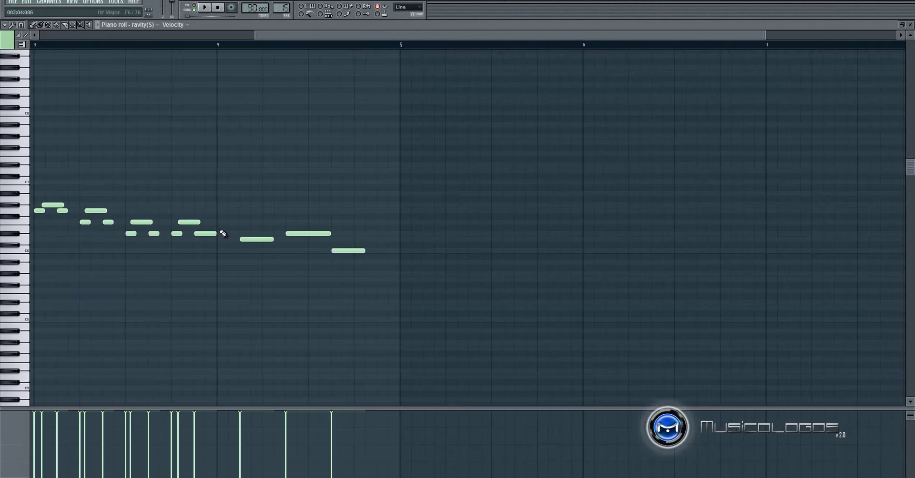
scroll(261, 35, "up", 2)
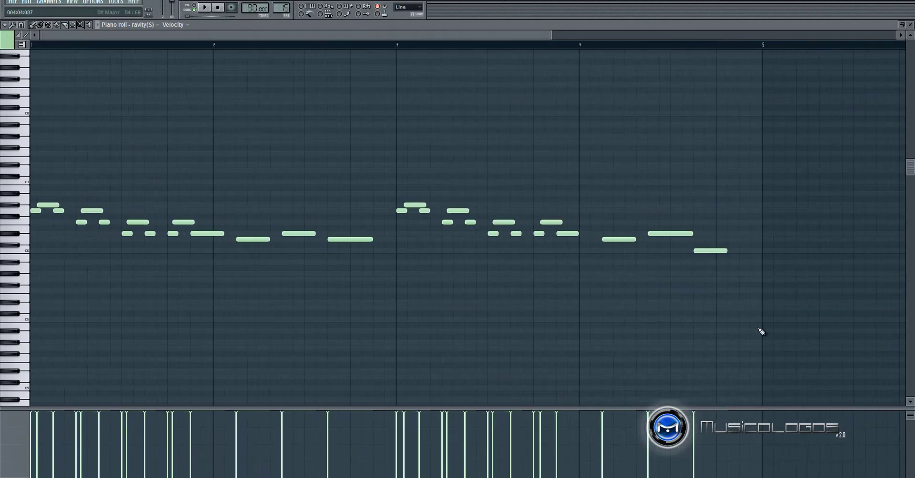
left_click(910, 24)
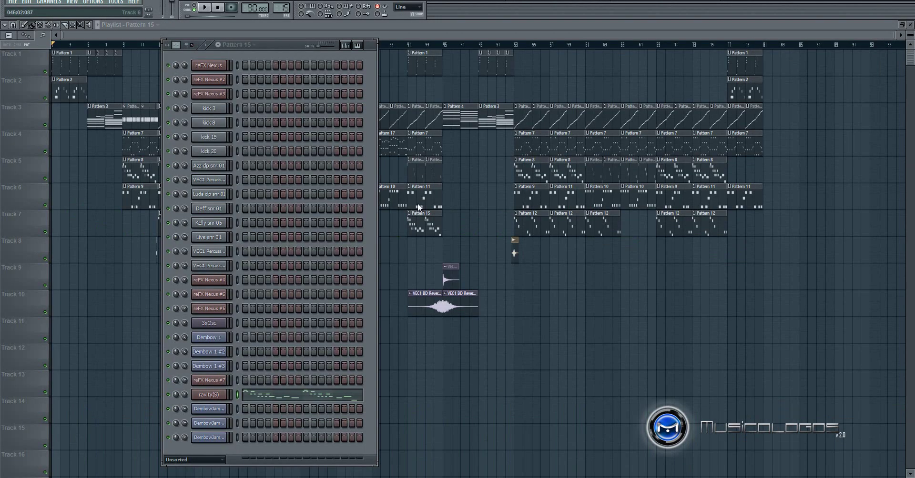
left_click(215, 395)
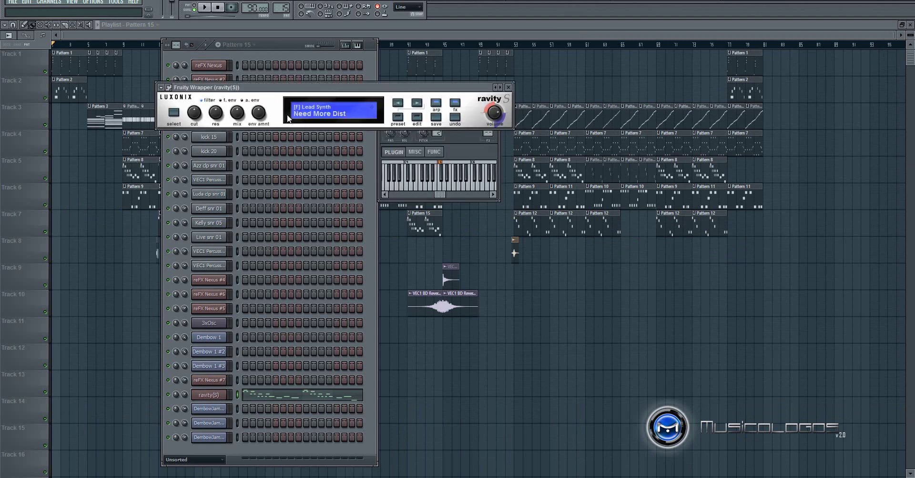
key("space")
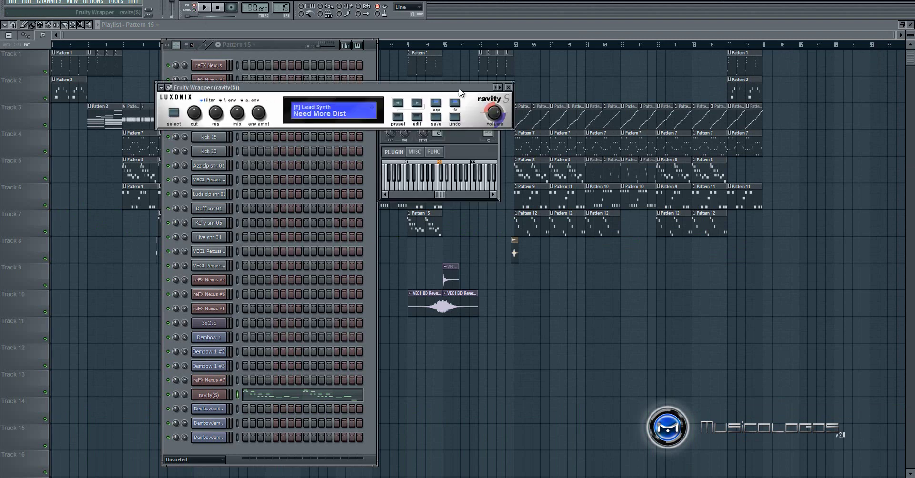
left_click(508, 87)
- Return to the full arrangement, stop playback and move the song position to bar 17
key("F6")
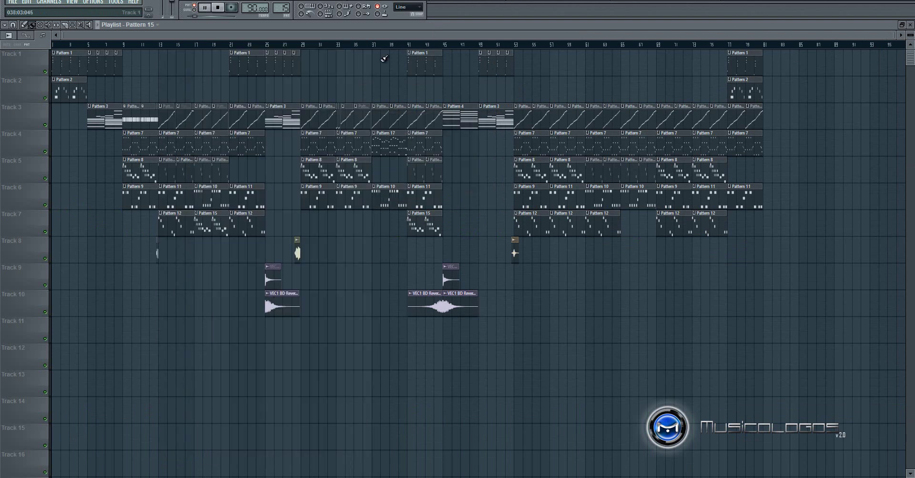
left_click(219, 8)
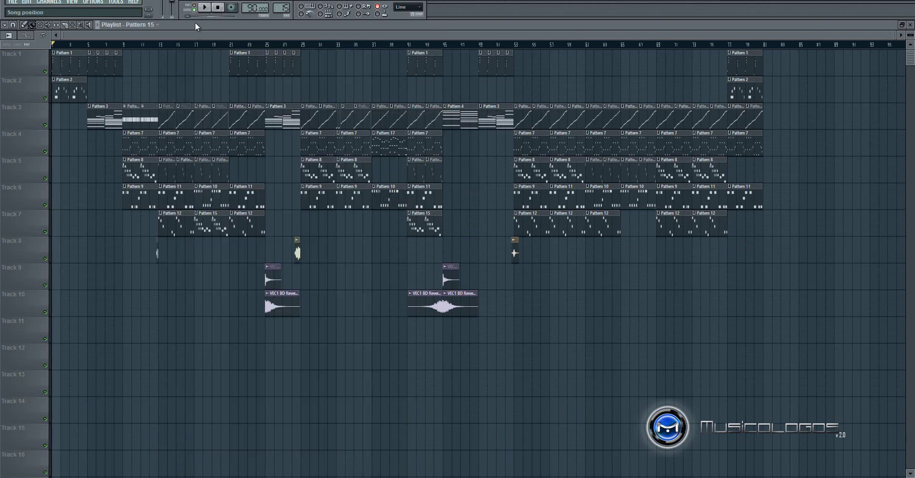
left_click(196, 46)
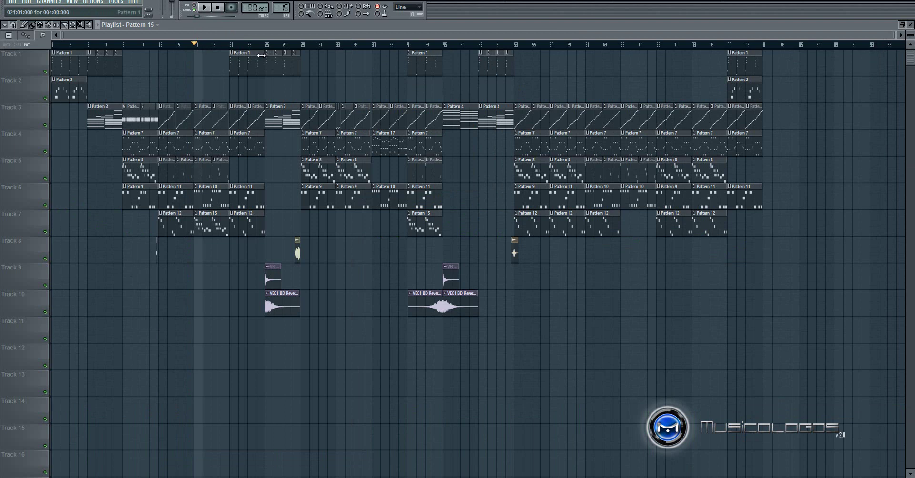
- Play the arrangement briefly from bar 17, and audition the breakdown from bar 25 with its Pattern 3 chords and reverse effects twice
key("space")
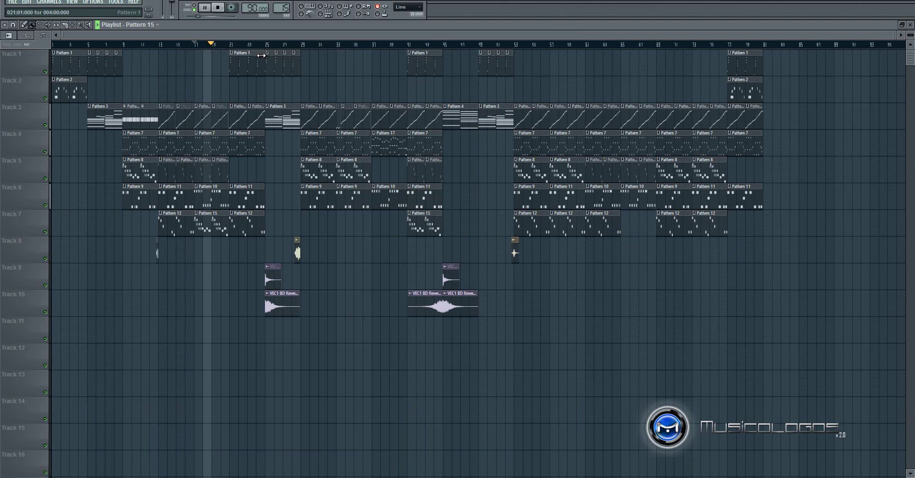
key("space")
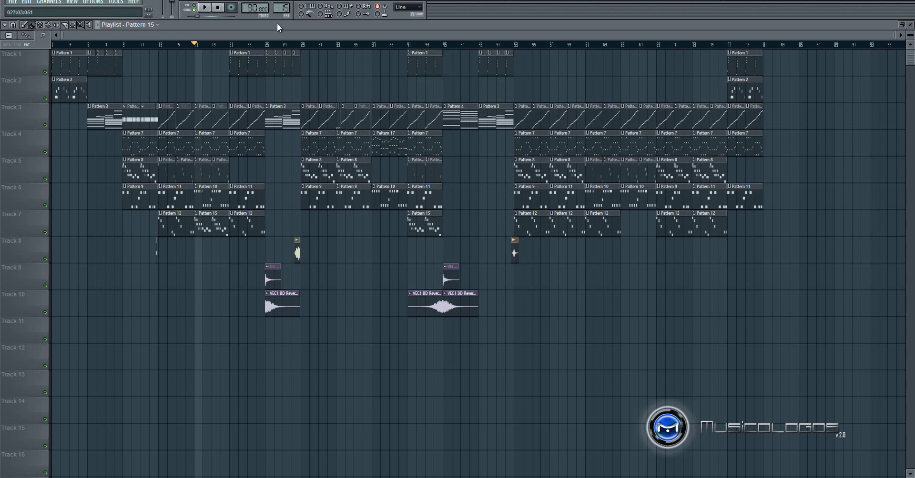
left_click(265, 47)
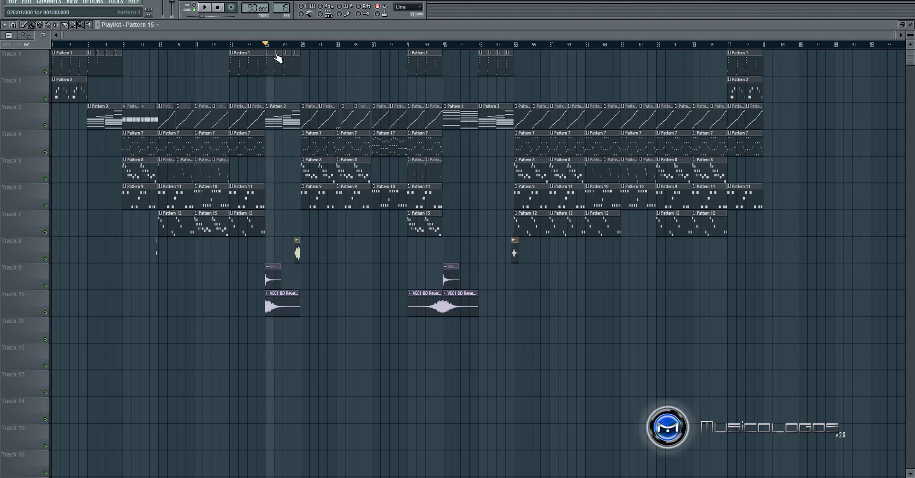
key("space")
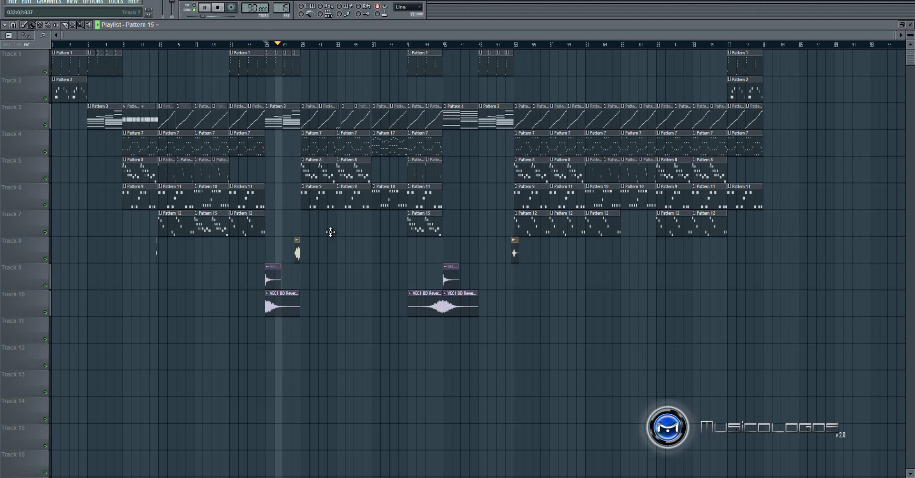
key("space")
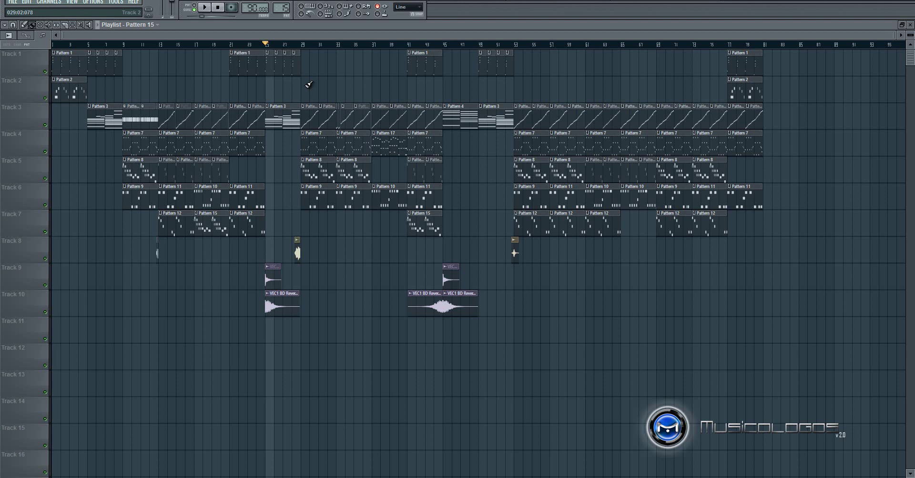
key("space")
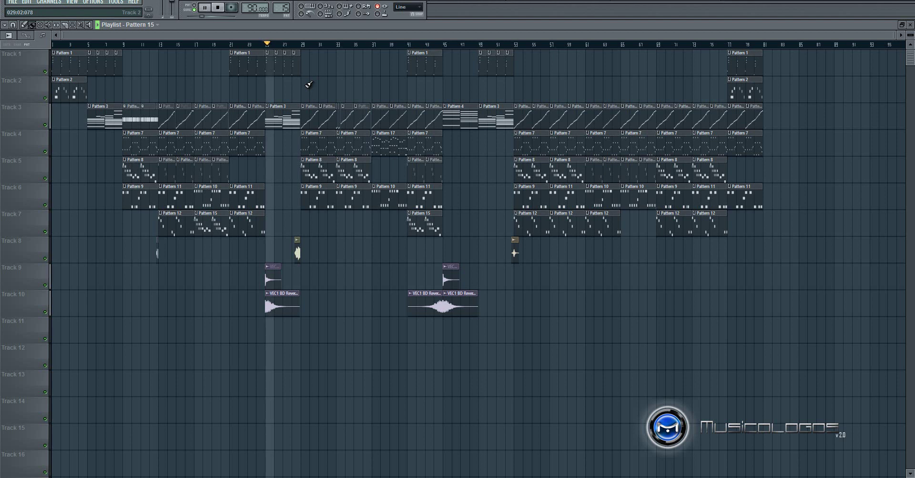